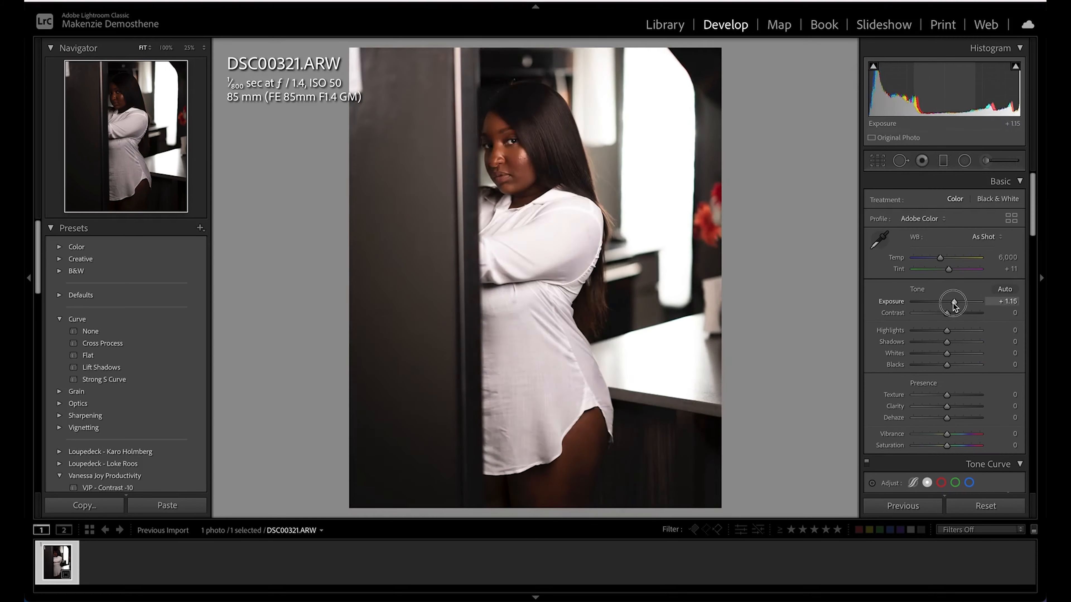
Open the exposure-adjusted DSC00321.ARW portrait from Lightroom in Adobe Photoshop 2021 for retouching.
{"action": "right_click", "coordinate": [574, 206]}
{"action": "mouse_move", "coordinate": [598, 318]}
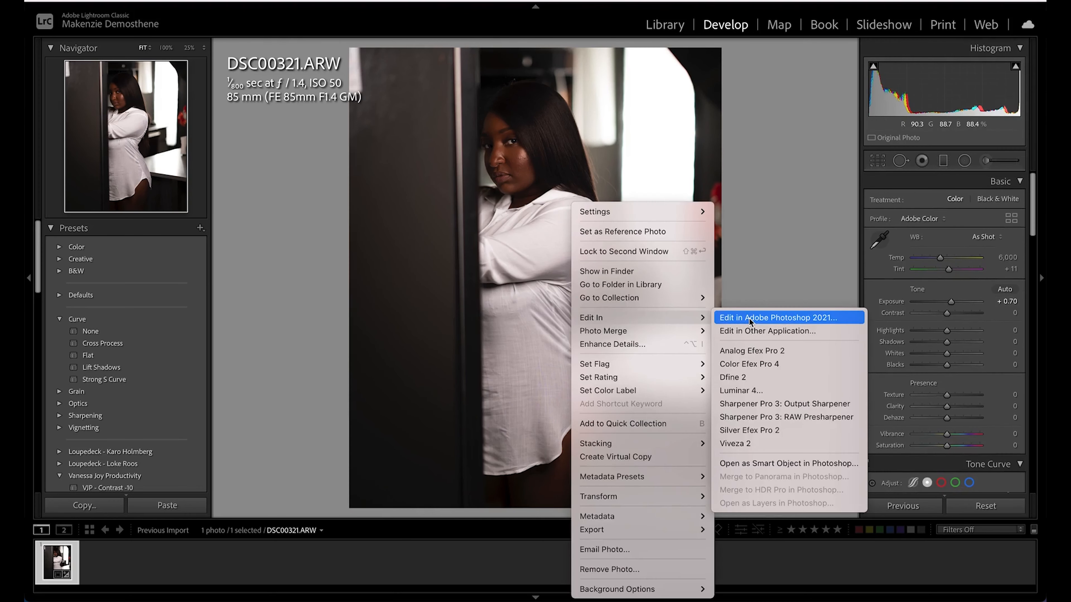
{"action": "left_click", "coordinate": [751, 319]}
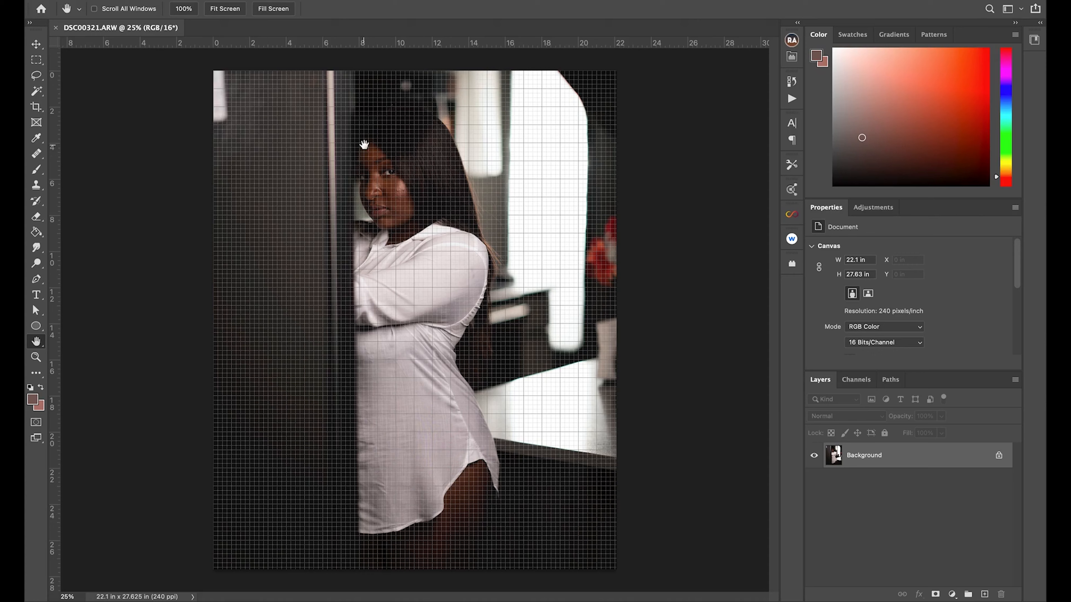
Hide the grid overlay on the portrait.
{"action": "left_click", "coordinate": [363, 2]}
{"action": "mouse_move", "coordinate": [366, 219]}
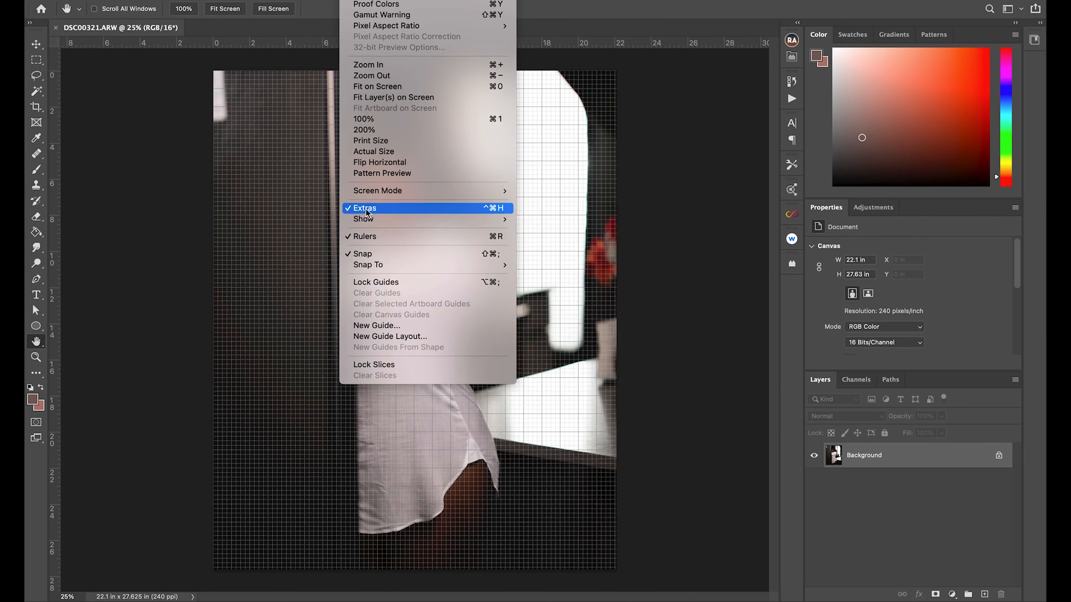
{"action": "key", "text": "super+apostrophe"}
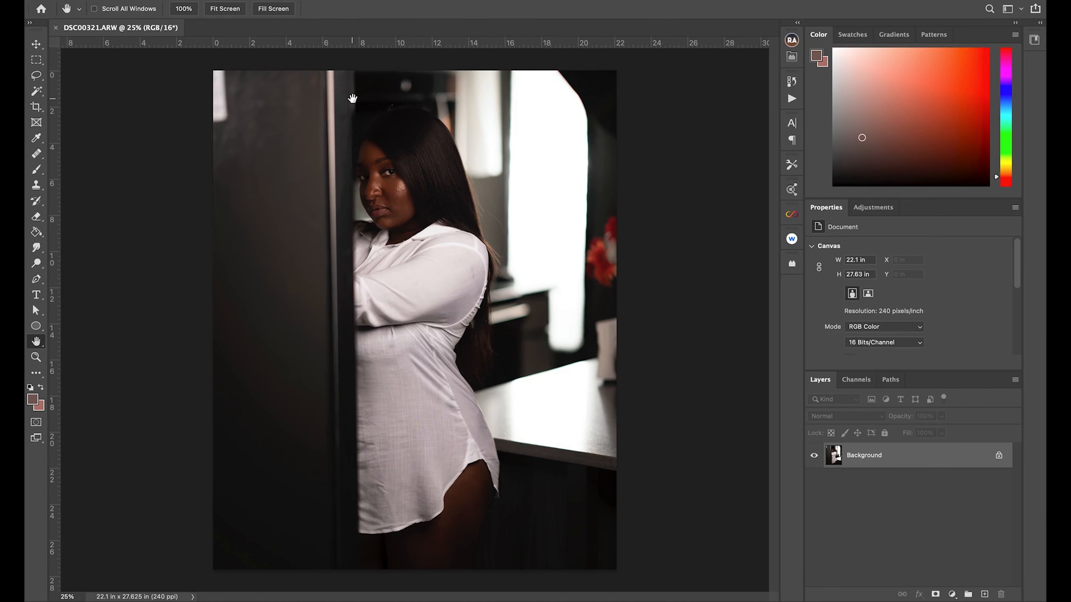
Duplicate the Background layer to keep the original image intact.
{"action": "scroll", "coordinate": [424, 218], "scroll_direction": "up", "scroll_amount": 5}
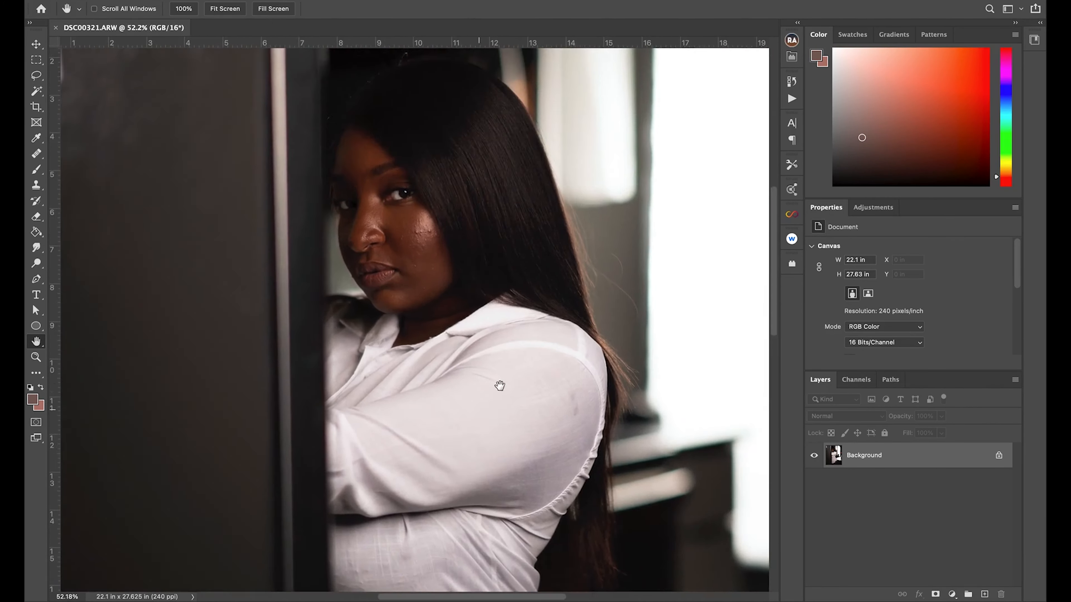
{"action": "scroll", "coordinate": [454, 372], "scroll_direction": "down", "scroll_amount": 6}
{"action": "key", "text": "ctrl+j"}
Clean up the marks on the shirt's upper sleeve with the Healing Brush on Layer 1.
{"action": "key", "text": "j"}
{"action": "scroll", "coordinate": [462, 254], "scroll_direction": "up", "scroll_amount": 5}
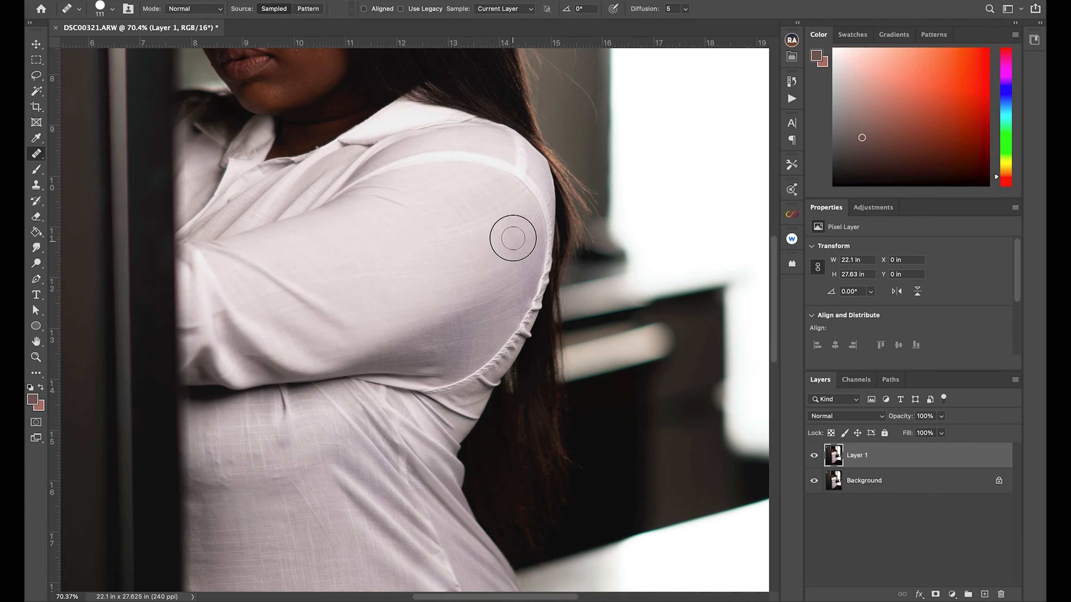
{"action": "mouse_move", "coordinate": [486, 182]}
{"action": "left_mouse_down"}
{"action": "mouse_move", "coordinate": [456, 189]}
{"action": "mouse_move", "coordinate": [454, 268]}
{"action": "left_mouse_up"}
{"action": "scroll", "coordinate": [454, 268], "scroll_direction": "down", "scroll_amount": 8}
{"action": "scroll", "coordinate": [451, 340], "scroll_direction": "up", "scroll_amount": 6}
{"action": "scroll", "coordinate": [474, 225], "scroll_direction": "up", "scroll_amount": 2}
{"action": "left_click_drag", "start_coordinate": [474, 225], "coordinate": [471, 201]}
Reduce the Healing Brush size to 74 and heal the marks and small creases on the shirt's torso.
{"action": "left_click_drag", "start_coordinate": [478, 426], "coordinate": [452, 426]}
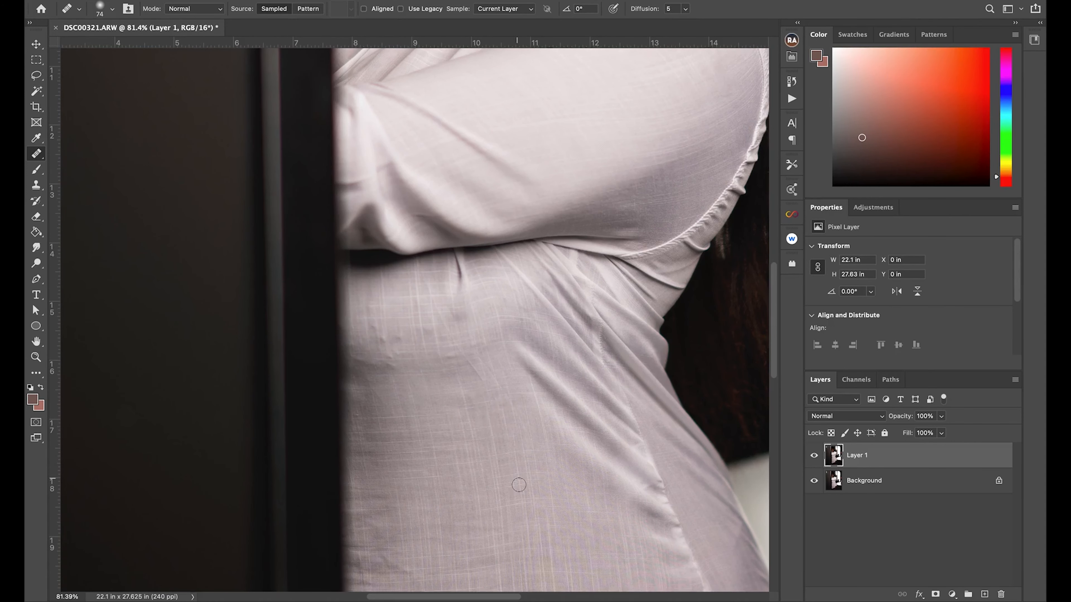
{"action": "scroll", "coordinate": [404, 346], "scroll_direction": "up", "scroll_amount": 2}
{"action": "scroll", "coordinate": [404, 346], "scroll_direction": "left", "scroll_amount": 1}
{"action": "left_click_drag", "start_coordinate": [389, 332], "coordinate": [425, 122]}
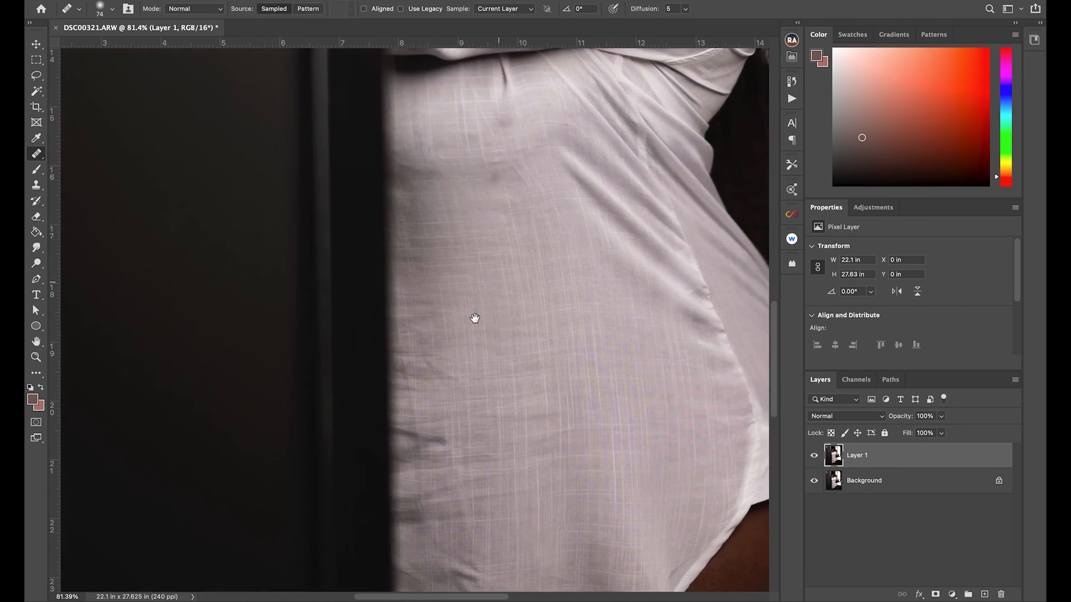
{"action": "mouse_move", "coordinate": [445, 351]}
{"action": "left_mouse_down"}
{"action": "mouse_move", "coordinate": [490, 435]}
{"action": "mouse_move", "coordinate": [581, 247]}
{"action": "mouse_move", "coordinate": [630, 246]}
{"action": "left_mouse_up"}
Lasso the white patch in the photo's upper-left corner, fill it to match the dark surface, and deselect.
{"action": "scroll", "coordinate": [524, 415], "scroll_direction": "down", "scroll_amount": 8}
{"action": "scroll", "coordinate": [581, 247], "scroll_direction": "up", "scroll_amount": 5}
{"action": "mouse_move", "coordinate": [295, 126]}
{"action": "left_mouse_down"}
{"action": "mouse_move", "coordinate": [322, 332]}
{"action": "mouse_move", "coordinate": [408, 417]}
{"action": "left_mouse_up"}
{"action": "scroll", "coordinate": [320, 313], "scroll_direction": "down", "scroll_amount": 3}
{"action": "key", "text": "l"}
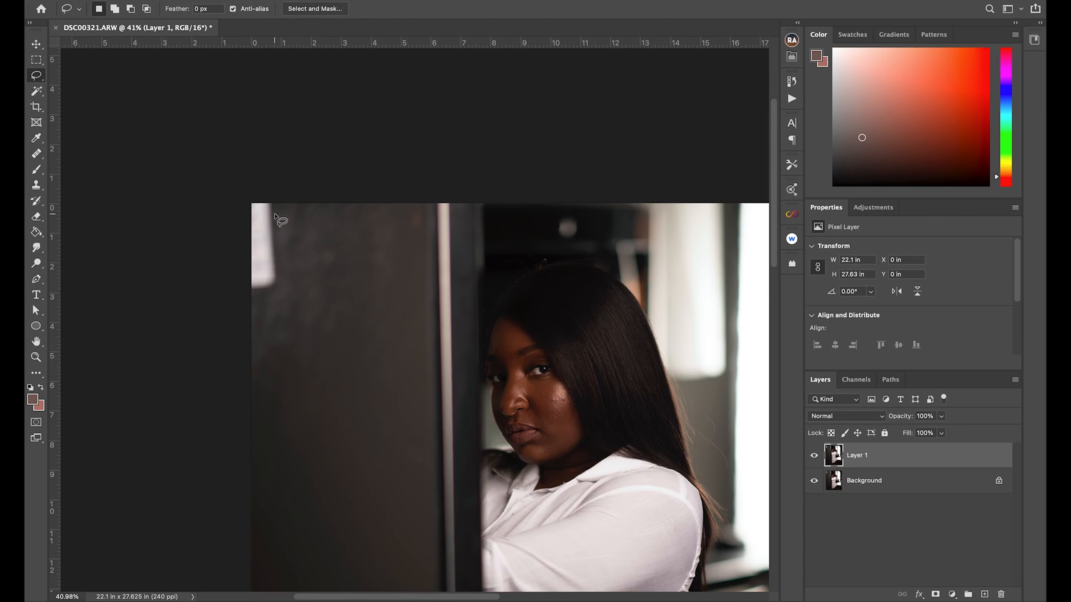
{"action": "right_click", "coordinate": [265, 205]}
{"action": "left_click", "coordinate": [320, 461]}
{"action": "left_click", "coordinate": [543, 177]}
{"action": "key", "text": "ctrl+d"}
Create a Frequency Separation group above Layer 1 with the Retouch Pro extension.
{"action": "scroll", "coordinate": [473, 251], "scroll_direction": "down", "scroll_amount": 5}
{"action": "scroll", "coordinate": [555, 355], "scroll_direction": "up", "scroll_amount": 5}
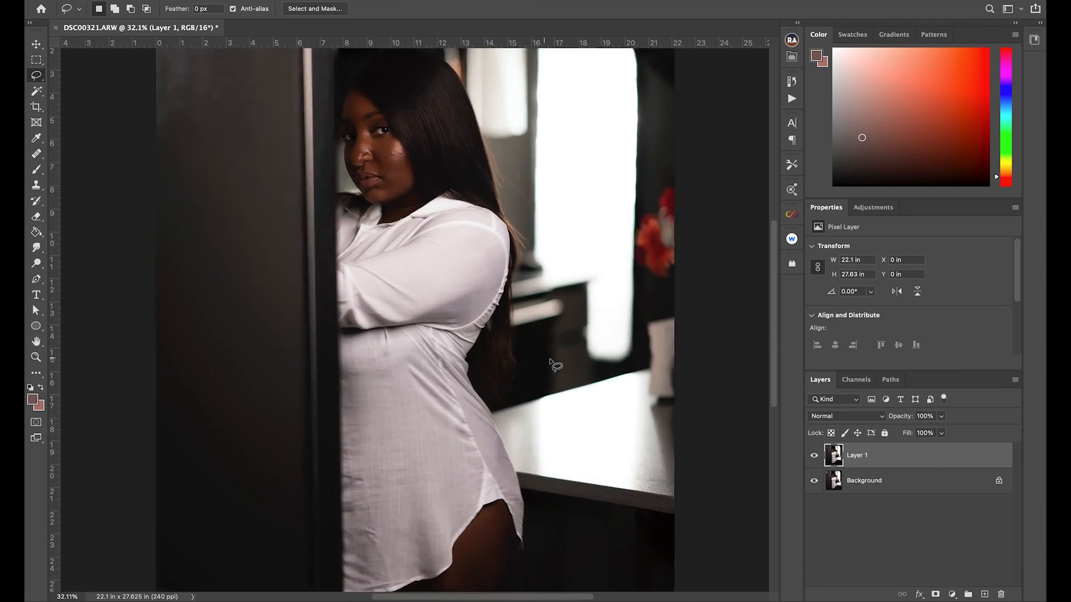
{"action": "left_click", "coordinate": [792, 57]}
{"action": "left_click", "coordinate": [652, 152]}
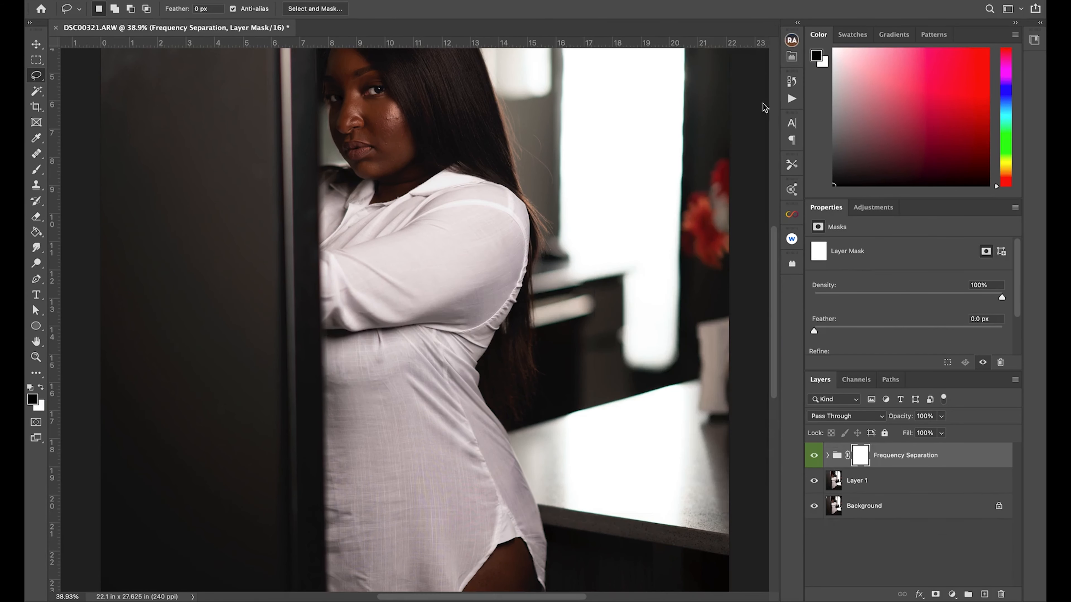
Heal the blemishes on the cheek and lower face with the Healing Brush on the high layer.
{"action": "scroll", "coordinate": [430, 266], "scroll_direction": "up", "scroll_amount": 5}
{"action": "scroll", "coordinate": [426, 274], "scroll_direction": "down", "scroll_amount": 2}
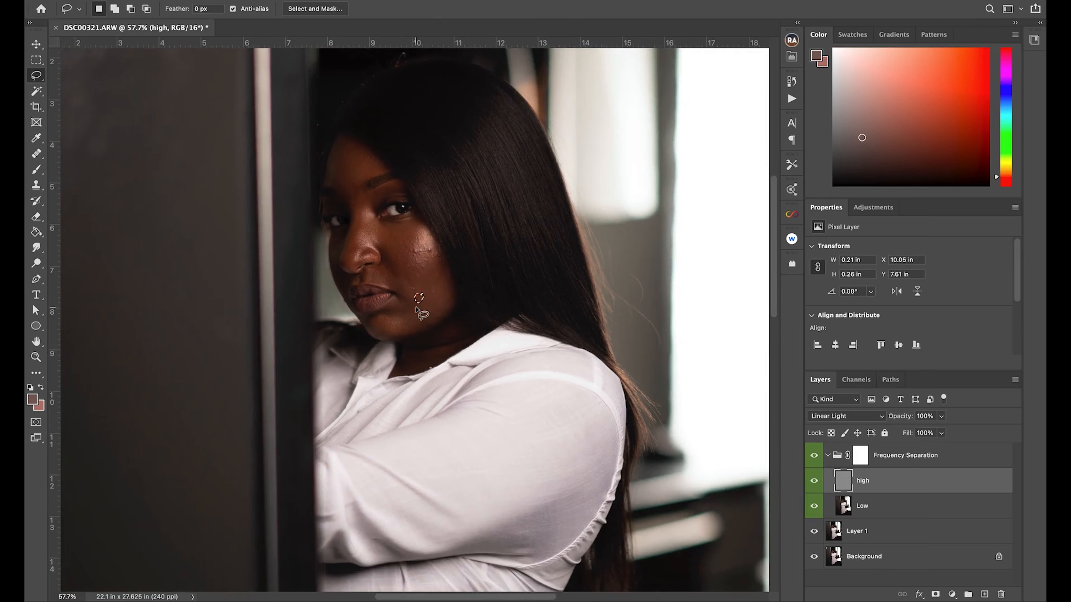
{"action": "scroll", "coordinate": [422, 295], "scroll_direction": "up", "scroll_amount": 2}
{"action": "key", "text": "j"}
{"action": "scroll", "coordinate": [410, 270], "scroll_direction": "up", "scroll_amount": 3}
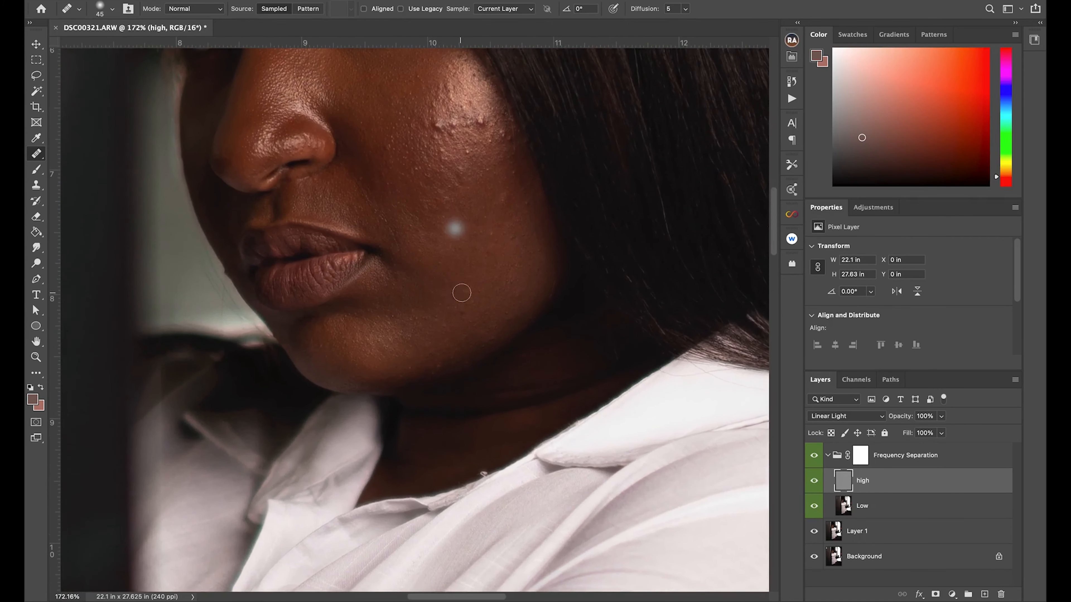
{"action": "scroll", "coordinate": [461, 292], "scroll_direction": "down", "scroll_amount": 2}
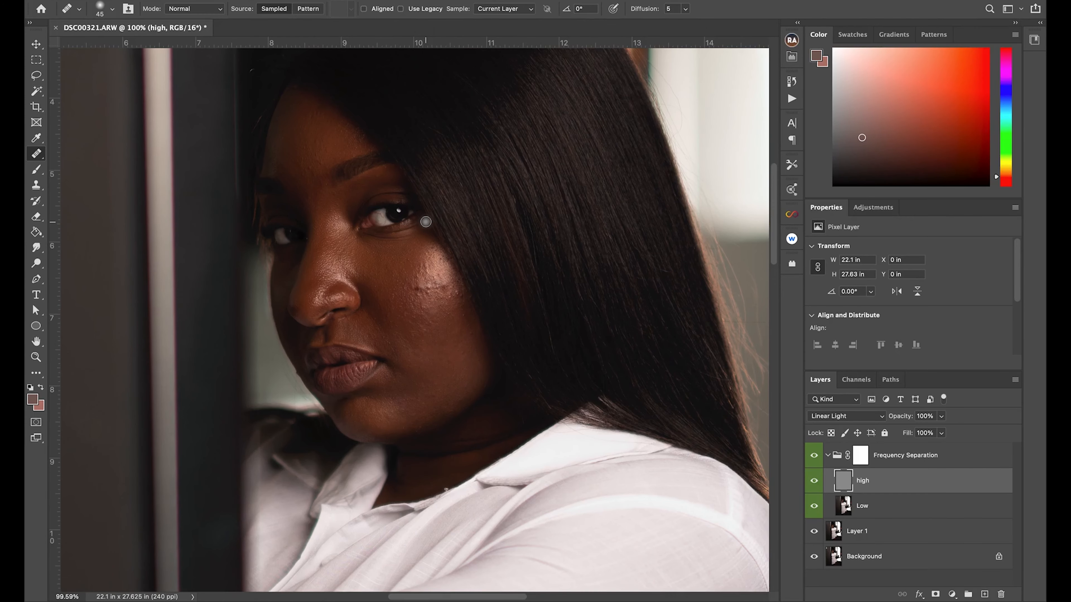
{"action": "scroll", "coordinate": [425, 222], "scroll_direction": "down", "scroll_amount": 2}
{"action": "scroll", "coordinate": [454, 251], "scroll_direction": "up", "scroll_amount": 3}
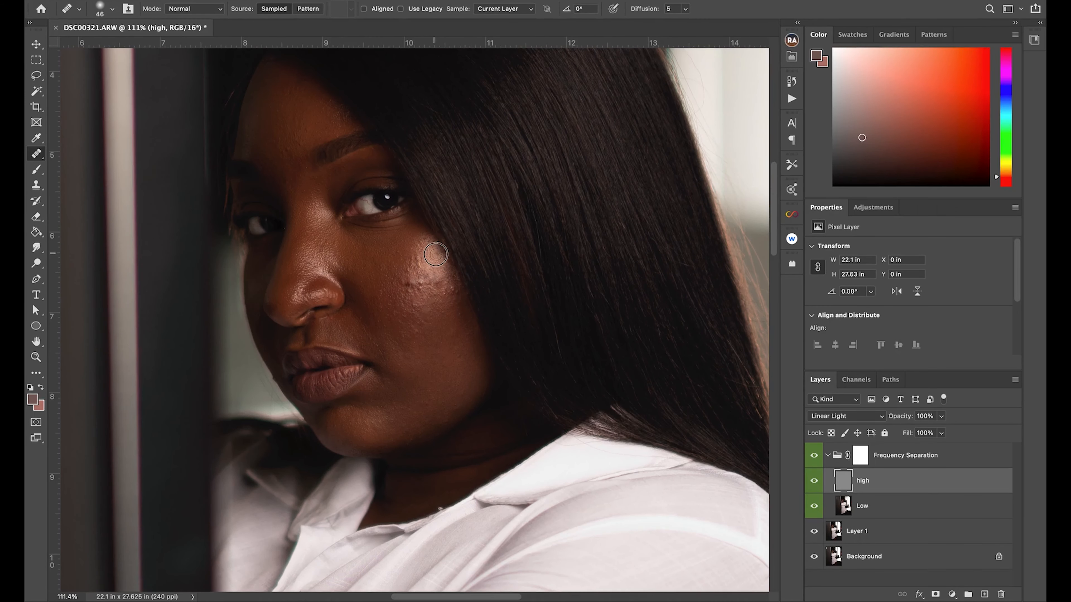
{"action": "scroll", "coordinate": [427, 277], "scroll_direction": "down", "scroll_amount": 2}
{"action": "scroll", "coordinate": [427, 274], "scroll_direction": "up", "scroll_amount": 3}
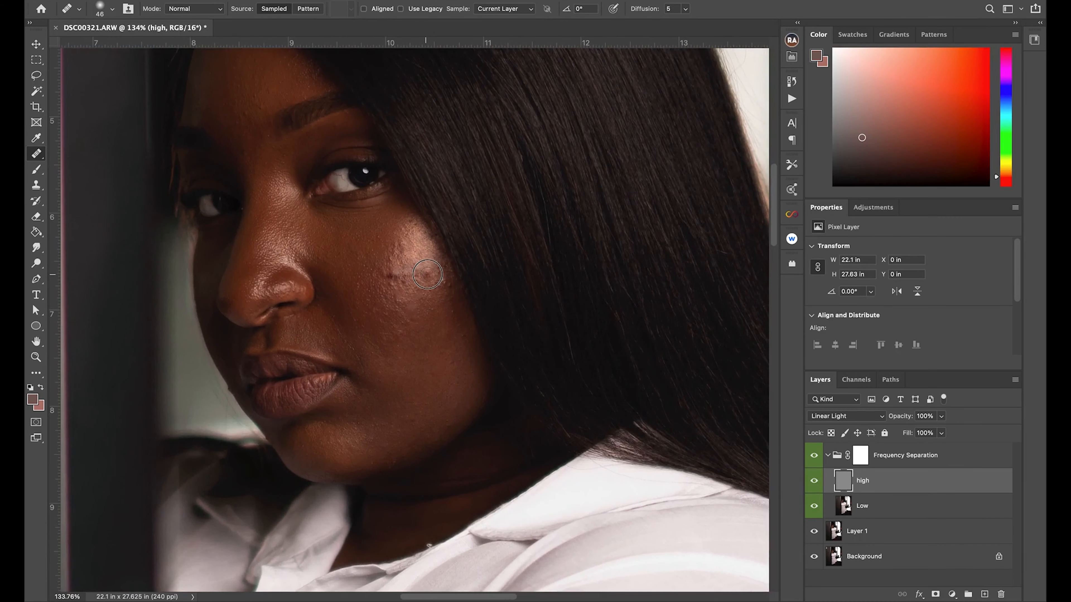
Blend the dark spots in the cheek highlight on the Low layer, brushing sampled skin tones at 1% flow.
{"action": "key", "text": "b"}
{"action": "key", "text": "alt+bracketleft"}
{"action": "left_click_drag", "start_coordinate": [426, 276], "coordinate": [396, 277]}
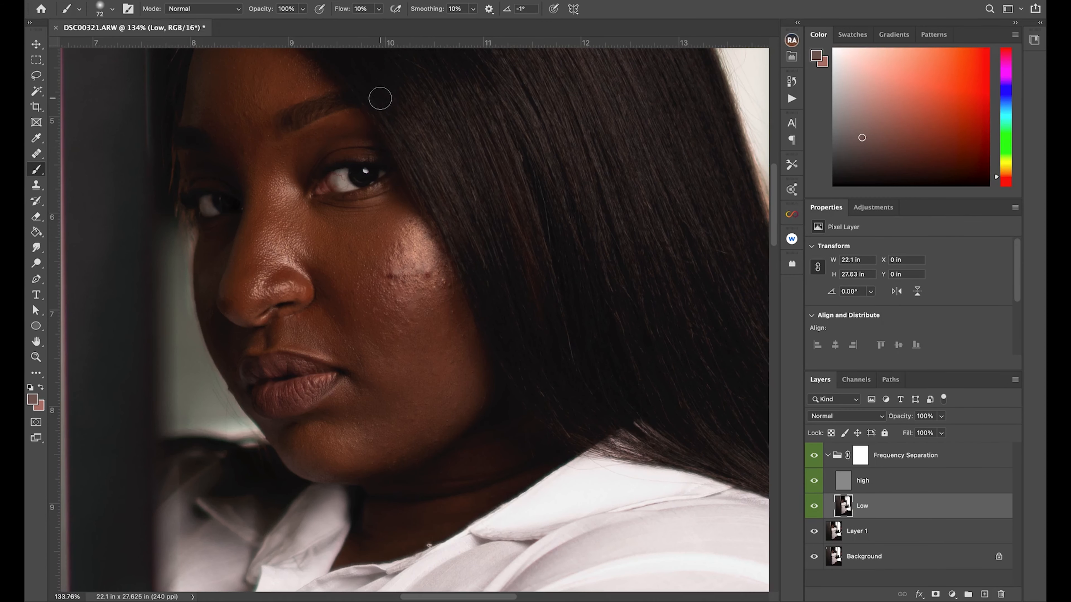
{"action": "left_click", "coordinate": [430, 264], "text": "alt"}
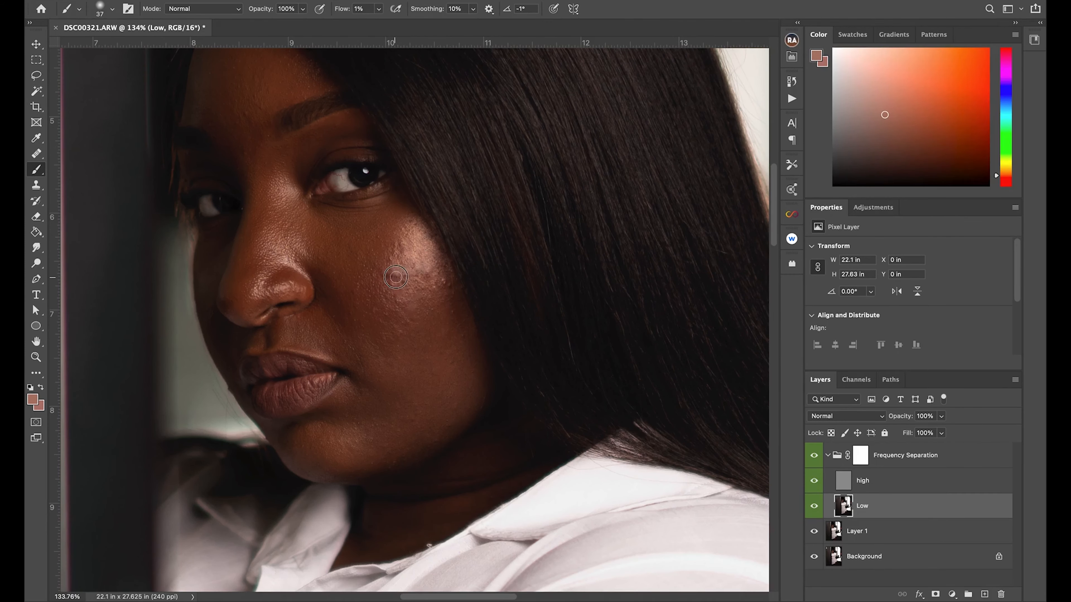
{"action": "left_click", "coordinate": [408, 256], "text": "alt"}
{"action": "left_click", "coordinate": [408, 269], "text": "alt"}
{"action": "left_click", "coordinate": [427, 227], "text": "alt"}
{"action": "left_click", "coordinate": [406, 283], "text": "alt"}
{"action": "left_click", "coordinate": [814, 506]}
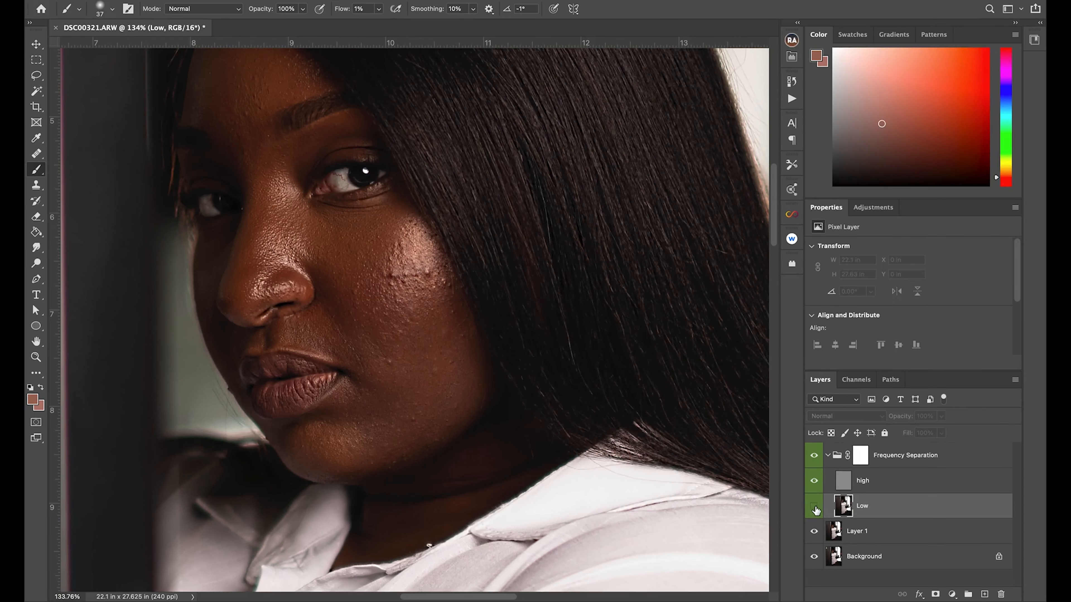
Heal the remaining raised texture on the cheek on the high layer, sampling nearby clean skin.
{"action": "left_click", "coordinate": [844, 480]}
{"action": "key", "text": "j"}
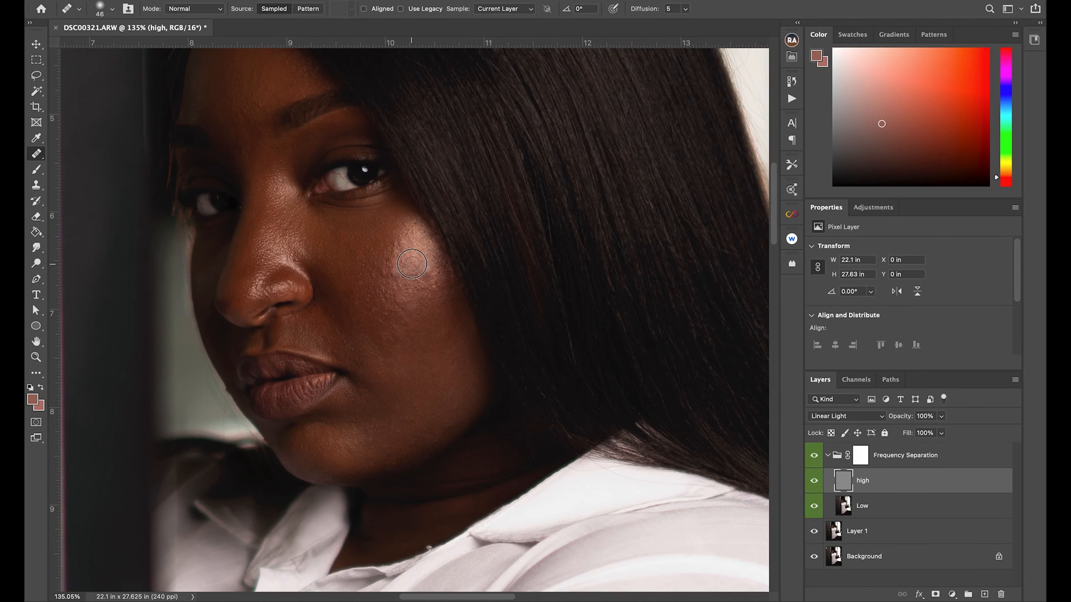
{"action": "left_click", "coordinate": [395, 305], "text": "alt"}
{"action": "scroll", "coordinate": [404, 343], "scroll_direction": "up", "scroll_amount": 4}
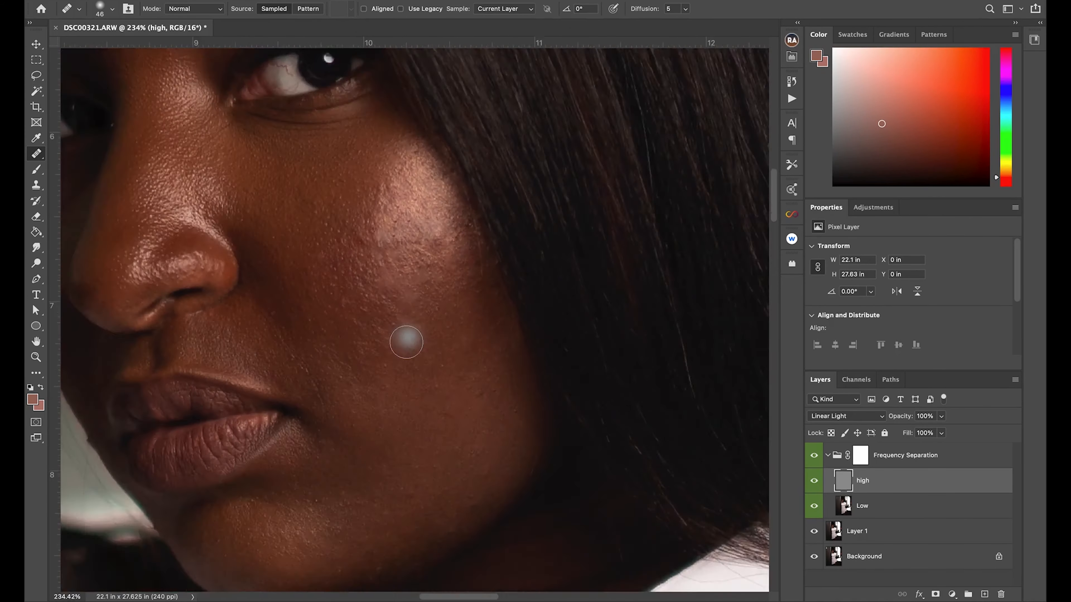
{"action": "scroll", "coordinate": [404, 342], "scroll_direction": "down", "scroll_amount": 10}
{"action": "scroll", "coordinate": [371, 279], "scroll_direction": "up", "scroll_amount": 8}
{"action": "left_click", "coordinate": [370, 280], "text": "alt"}
Continue healing skin texture on the high layer across the chin and forehead.
{"action": "scroll", "coordinate": [342, 306], "scroll_direction": "down", "scroll_amount": 3}
{"action": "scroll", "coordinate": [337, 310], "scroll_direction": "up", "scroll_amount": 3}
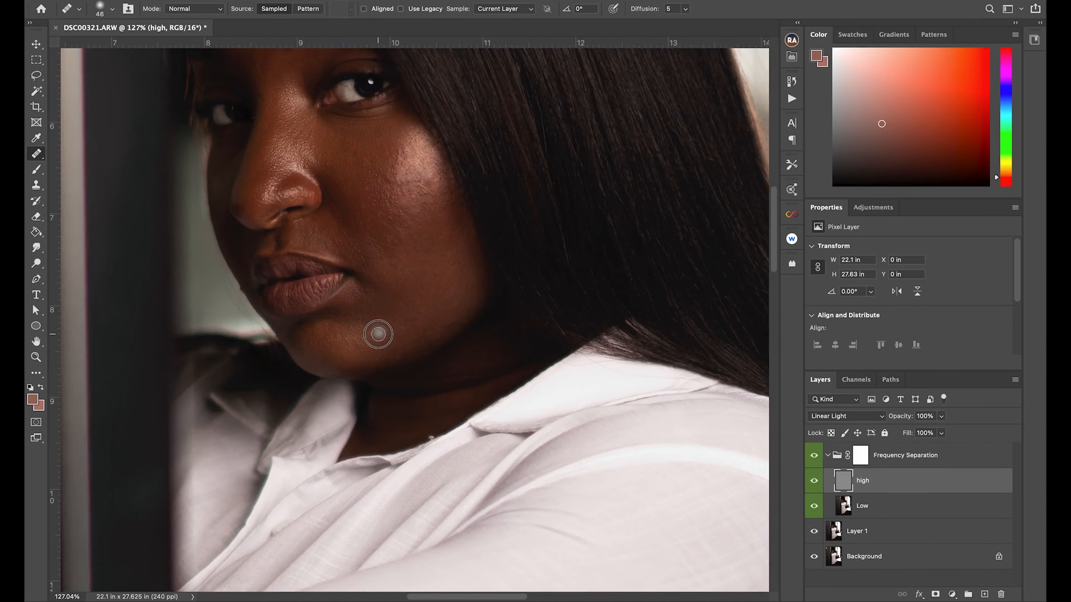
{"action": "scroll", "coordinate": [380, 329], "scroll_direction": "down", "scroll_amount": 3}
{"action": "scroll", "coordinate": [438, 404], "scroll_direction": "up", "scroll_amount": 3}
{"action": "scroll", "coordinate": [342, 254], "scroll_direction": "up", "scroll_amount": 3}
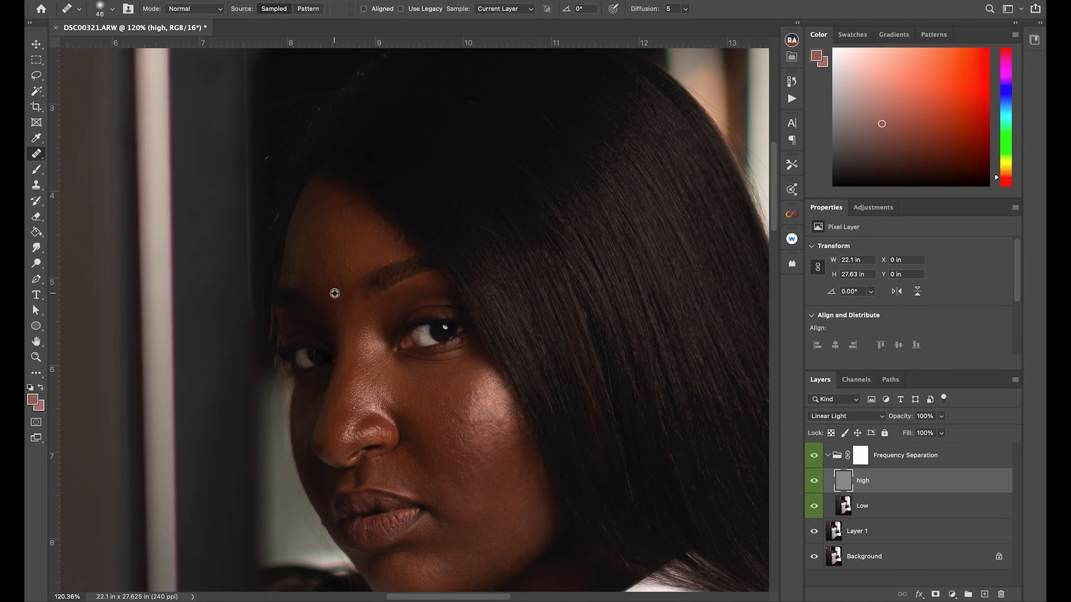
{"action": "scroll", "coordinate": [350, 270], "scroll_direction": "down", "scroll_amount": 6}
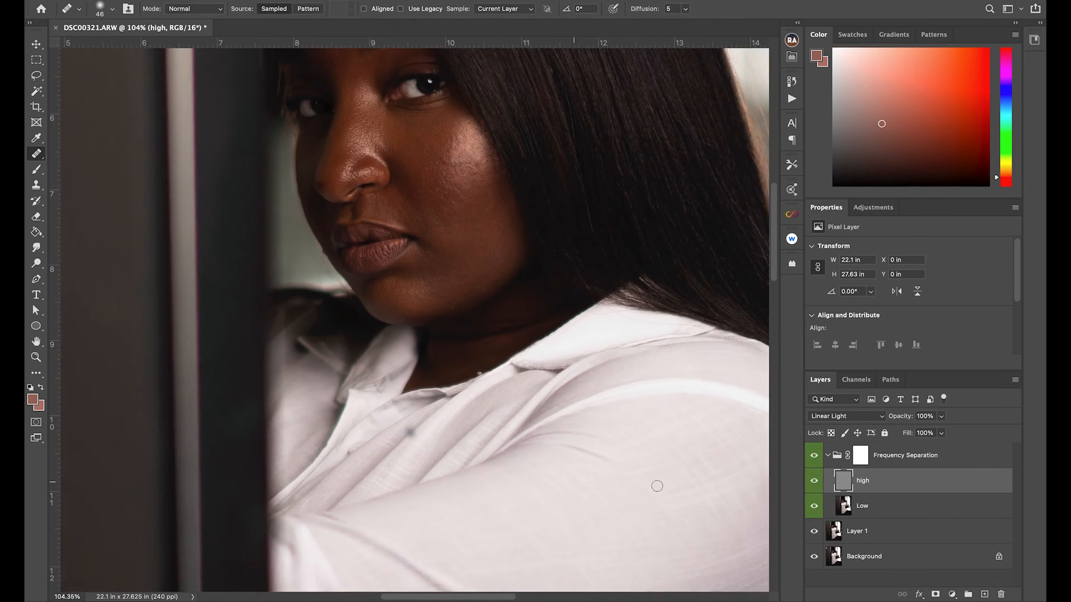
{"action": "scroll", "coordinate": [444, 307], "scroll_direction": "up", "scroll_amount": 2}
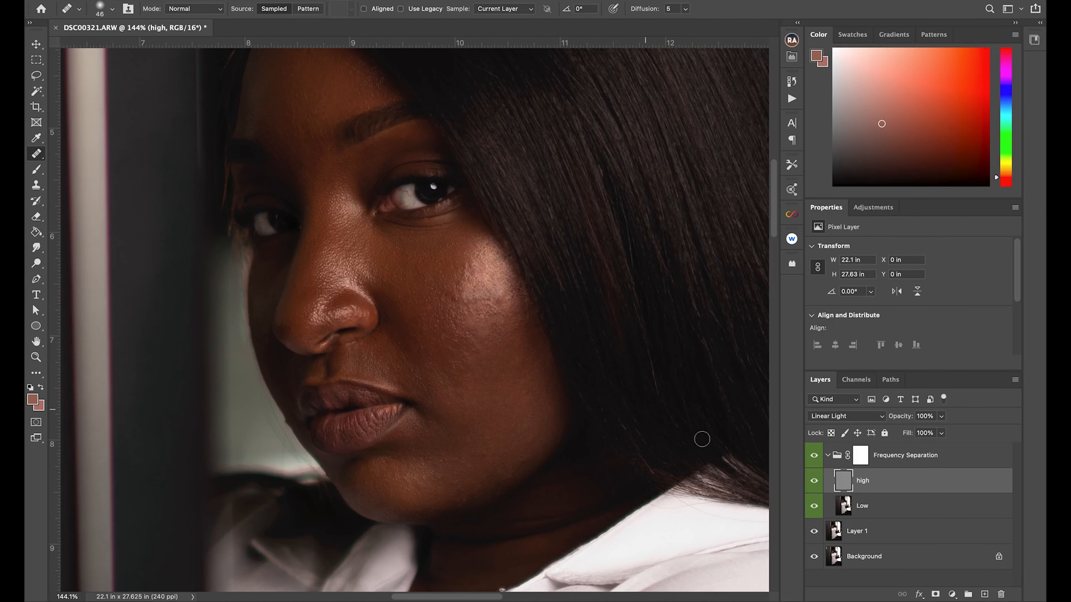
Even out the facial skin tones on the Low layer, brushing colors sampled from the cheek, nose and chin at 1% flow.
{"action": "key", "text": "alt+bracketleft"}
{"action": "key", "text": "b"}
{"action": "left_click", "coordinate": [450, 297], "text": "alt"}
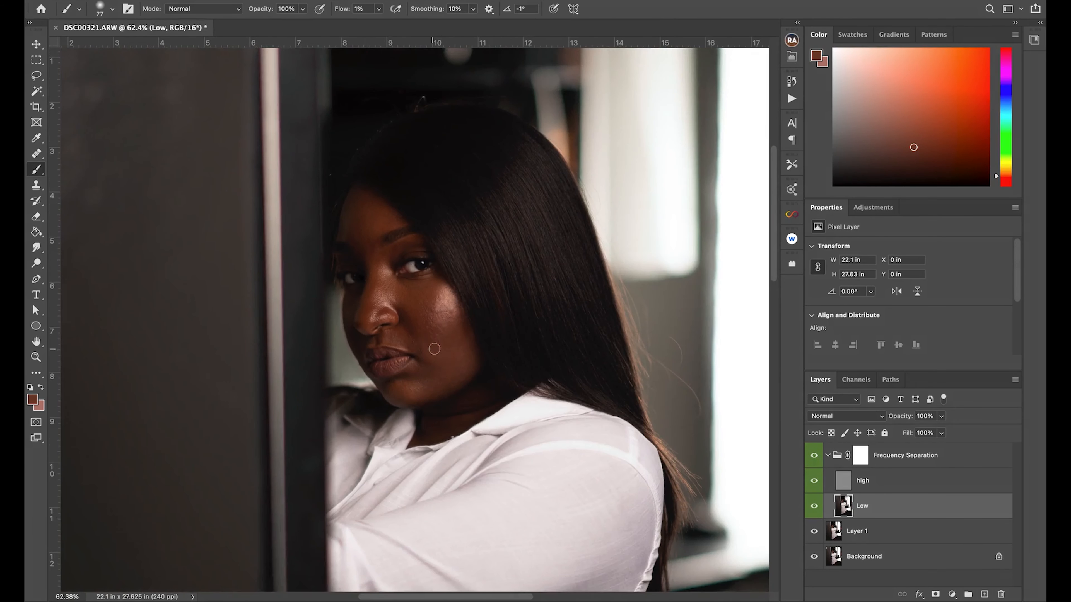
{"action": "left_click", "coordinate": [436, 298], "text": "alt"}
{"action": "left_click", "coordinate": [378, 282], "text": "alt"}
{"action": "left_click", "coordinate": [371, 315], "text": "alt"}
{"action": "left_click_drag", "start_coordinate": [374, 316], "coordinate": [369, 316]}
{"action": "left_click", "coordinate": [418, 381], "text": "alt"}
{"action": "left_click", "coordinate": [386, 291], "text": "alt"}
{"action": "scroll", "coordinate": [392, 291], "scroll_direction": "down", "scroll_amount": 3}
{"action": "left_click", "coordinate": [428, 316], "text": "alt"}
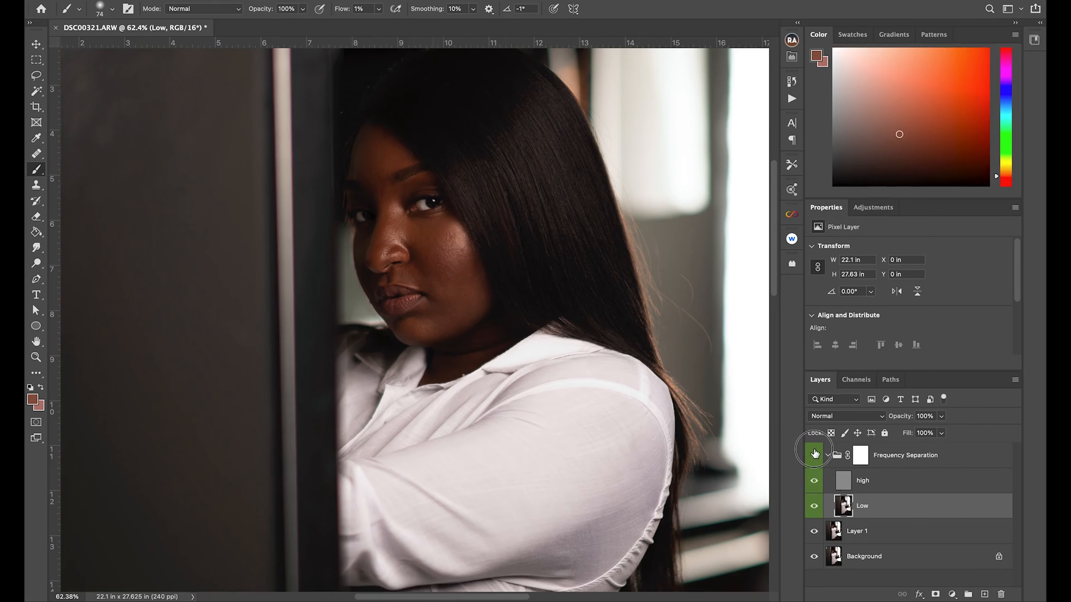
{"action": "key", "text": "super+minus"}
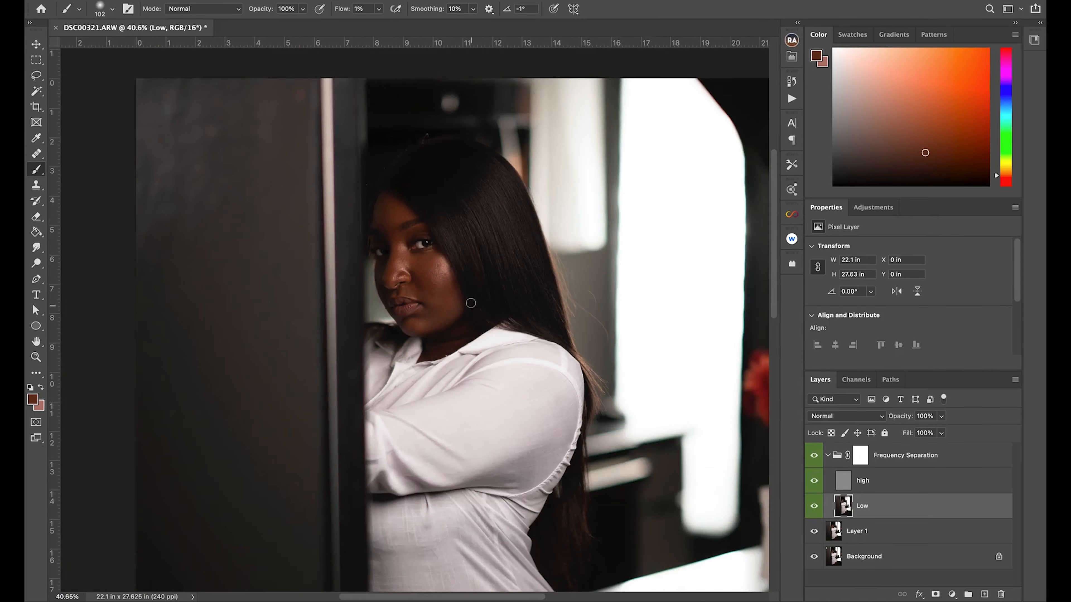
Merge the Frequency Separation group with Layer 1 and name the resulting layer "Merged #1".
{"action": "left_click", "coordinate": [894, 531]}
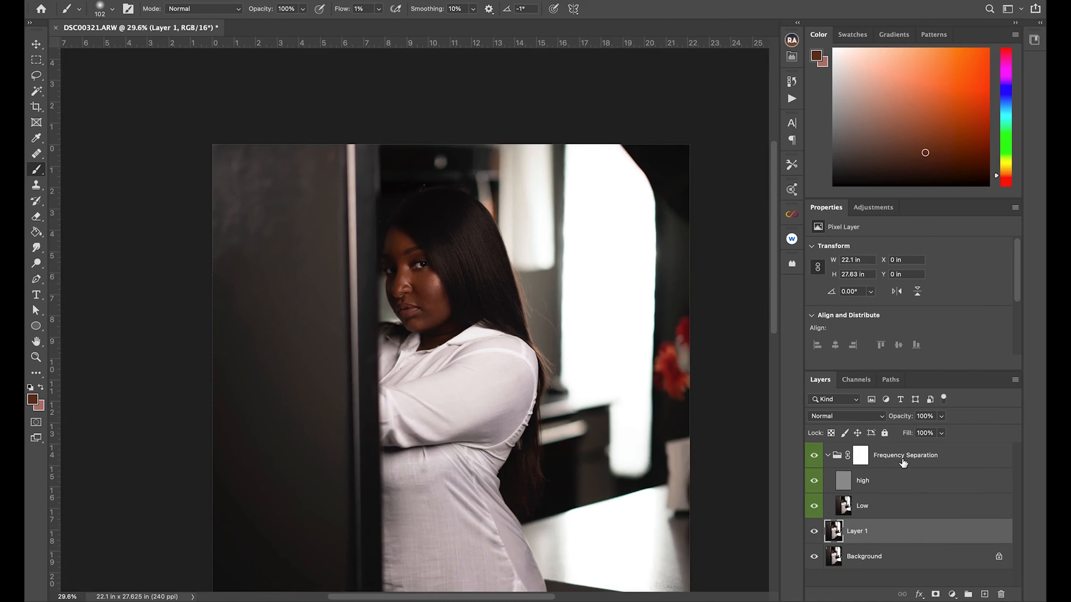
{"action": "left_click", "coordinate": [901, 457], "text": "shift"}
{"action": "right_click", "coordinate": [898, 457]}
{"action": "left_click", "coordinate": [919, 480]}
{"action": "type", "text": "Merged #1"}
{"action": "key", "text": "Return"}
Remove the stray hairs around the head and along the hair's outer edge with the Healing Brush on the Merged #1 layer.
{"action": "scroll", "coordinate": [448, 279], "scroll_direction": "up", "scroll_amount": 6}
{"action": "key", "text": "j"}
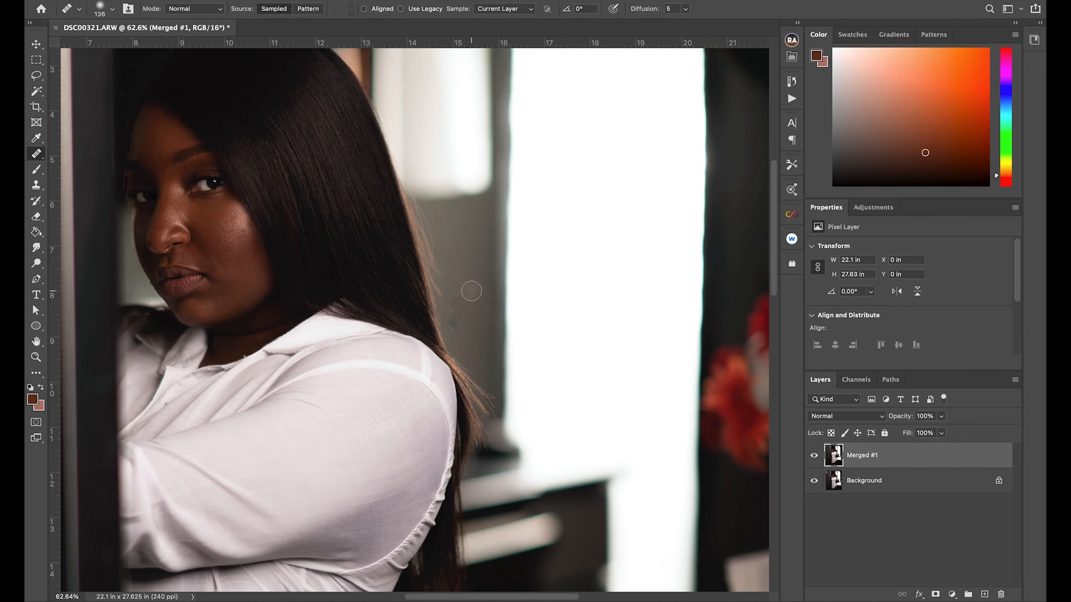
{"action": "scroll", "coordinate": [450, 262], "scroll_direction": "up", "scroll_amount": 7}
{"action": "scroll", "coordinate": [450, 261], "scroll_direction": "left", "scroll_amount": 5}
{"action": "scroll", "coordinate": [404, 279], "scroll_direction": "up", "scroll_amount": 6}
{"action": "key", "text": "bracketleft"}
{"action": "key", "text": "bracketleft"}
{"action": "scroll", "coordinate": [444, 249], "scroll_direction": "down", "scroll_amount": 10}
{"action": "left_click_drag", "start_coordinate": [444, 250], "coordinate": [381, 414]}
{"action": "scroll", "coordinate": [390, 372], "scroll_direction": "down", "scroll_amount": 5}
Add an empty layer above Merged #1 and name it "eye clean up".
{"action": "left_click", "coordinate": [984, 594]}
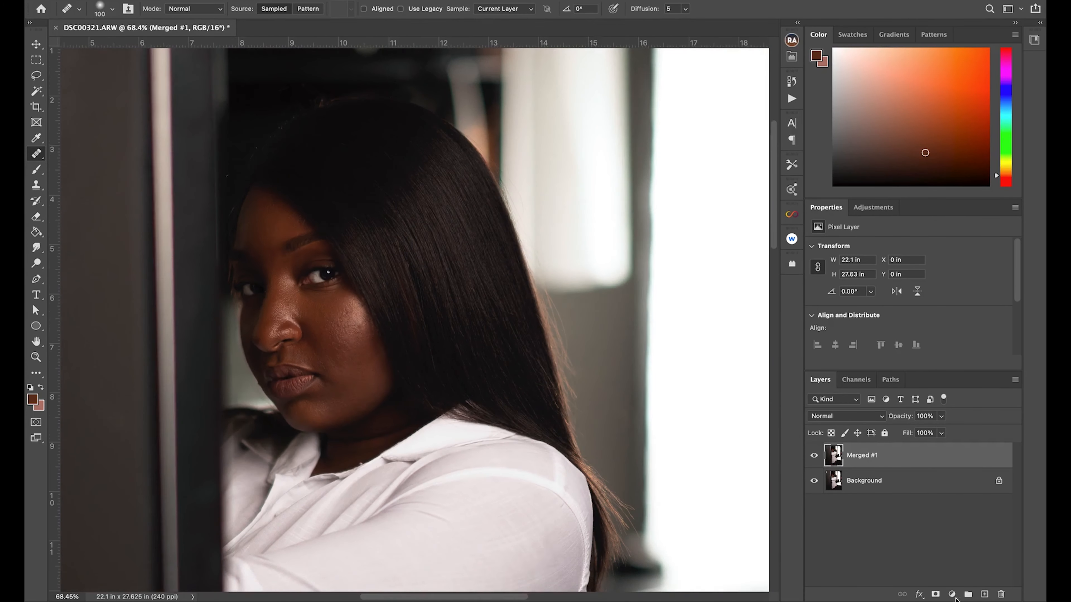
{"action": "type", "text": "eye celan up"}
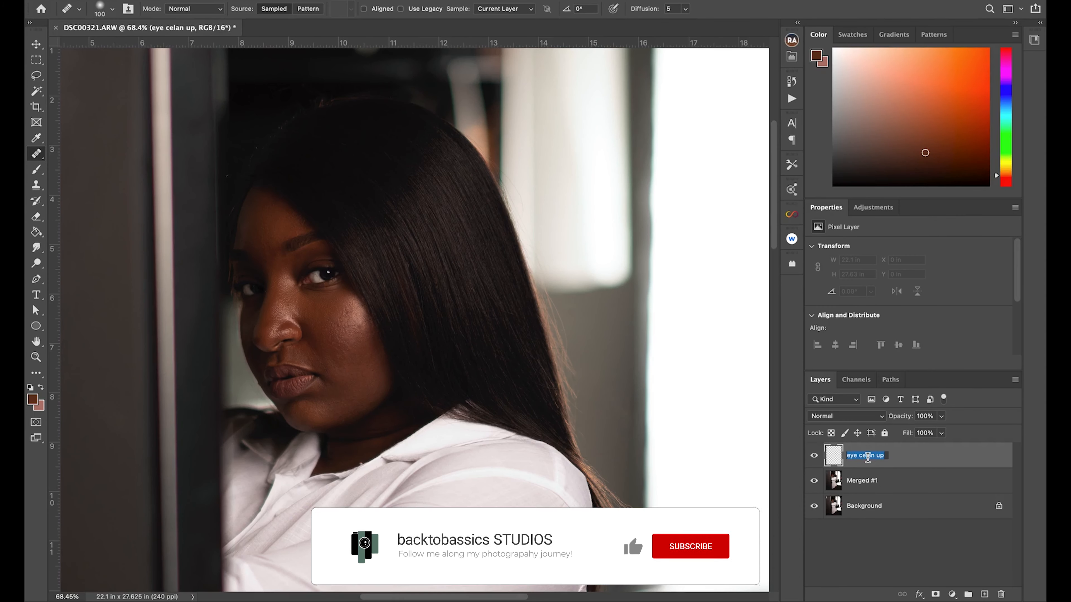
{"action": "key", "text": "Return"}
Add a Retouch Pro Veins Removal group and brush its mask over the white of the eye with a small brush at 1% flow.
{"action": "left_click", "coordinate": [791, 57]}
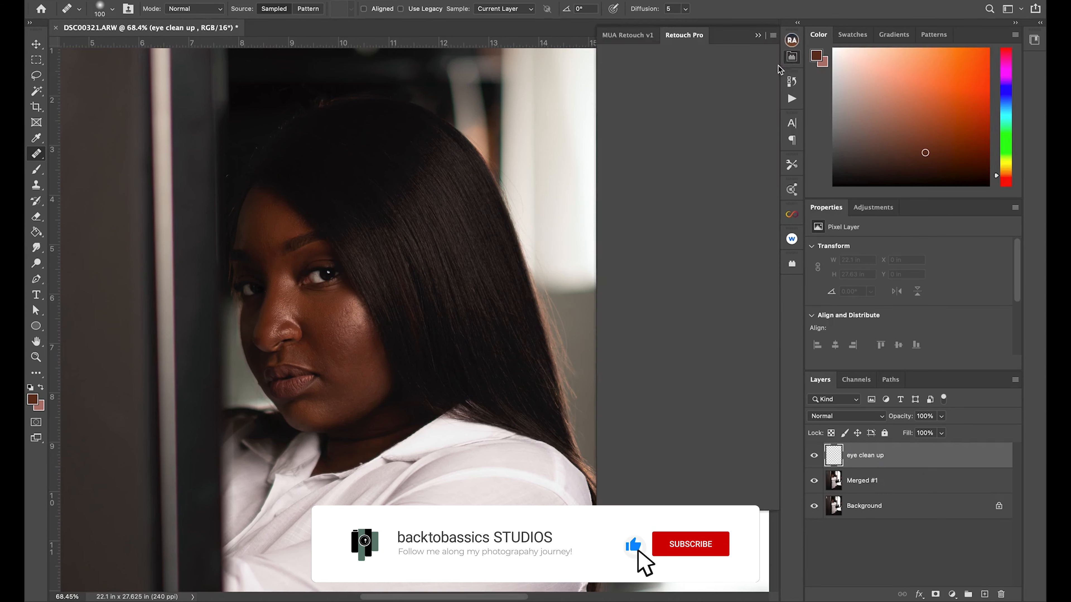
{"action": "left_click", "coordinate": [666, 109]}
{"action": "left_click", "coordinate": [623, 109]}
{"action": "left_click", "coordinate": [679, 222]}
{"action": "left_click", "coordinate": [706, 183]}
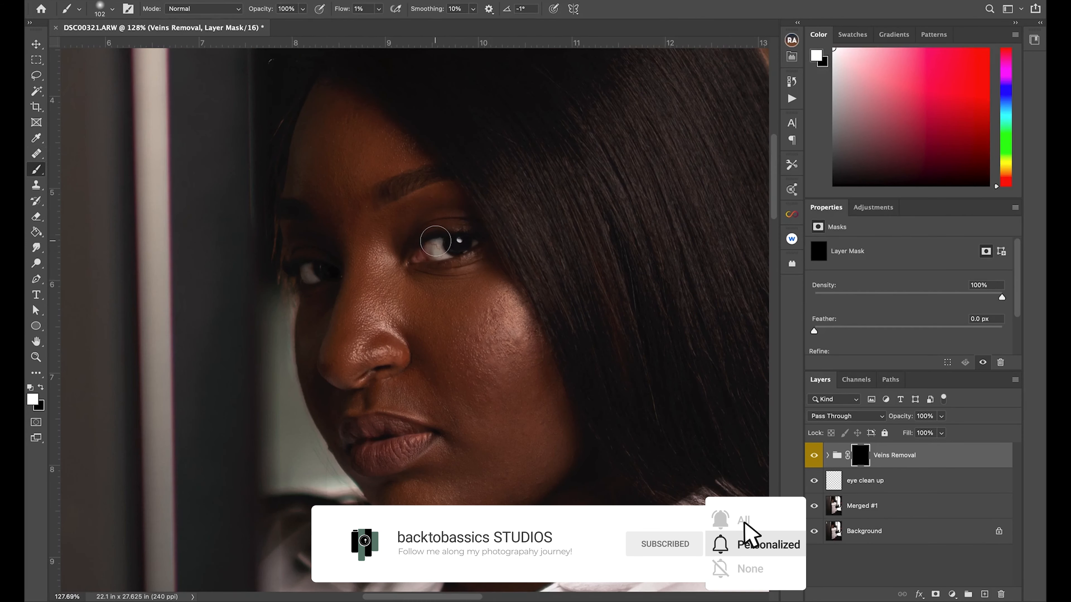
{"action": "left_click_drag", "start_coordinate": [436, 241], "coordinate": [411, 241]}
{"action": "scroll", "coordinate": [410, 262], "scroll_direction": "up", "scroll_amount": 2}
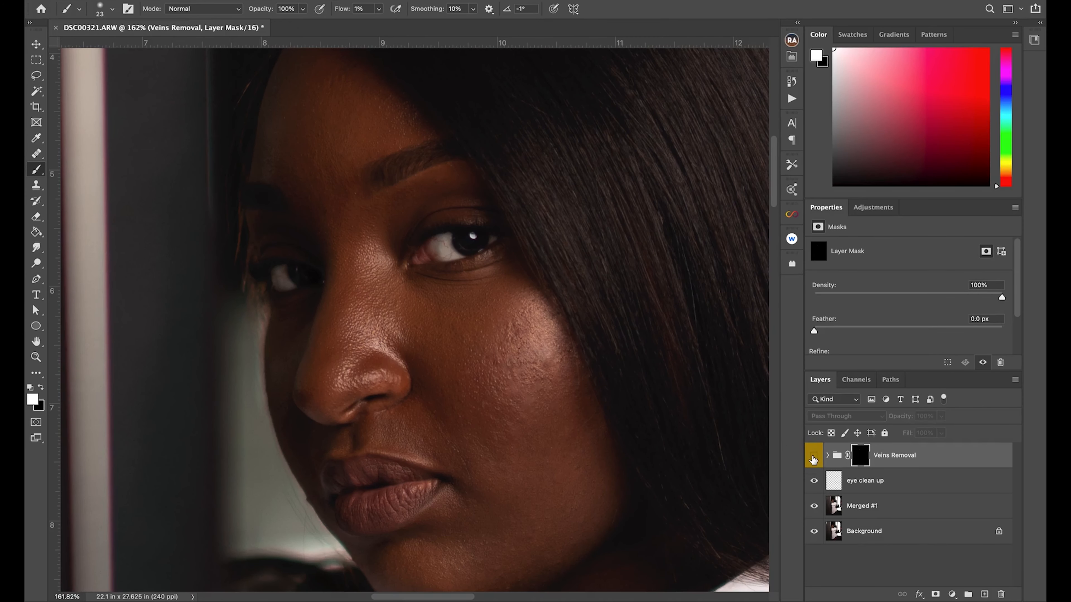
Brush the Veins Removal mask over the whites of both eyes, resizing the brush to fit each eye.
{"action": "scroll", "coordinate": [417, 240], "scroll_direction": "up", "scroll_amount": 2}
{"action": "key", "text": "bracketleft"}
{"action": "key", "text": "bracketleft"}
{"action": "key", "text": "bracketleft"}
{"action": "key", "text": "bracketleft"}
{"action": "key", "text": "shift+1"}
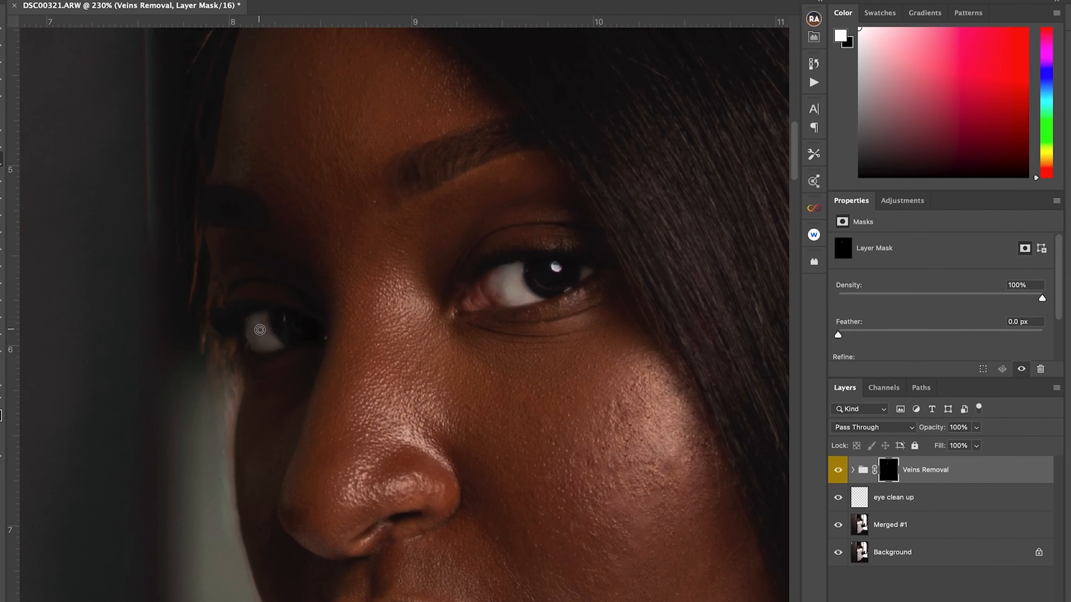
{"action": "scroll", "coordinate": [403, 321], "scroll_direction": "down", "scroll_amount": 2}
{"action": "key", "text": "bracketright"}
{"action": "key", "text": "bracketright"}
{"action": "key", "text": "bracketright"}
{"action": "key", "text": "bracketright"}
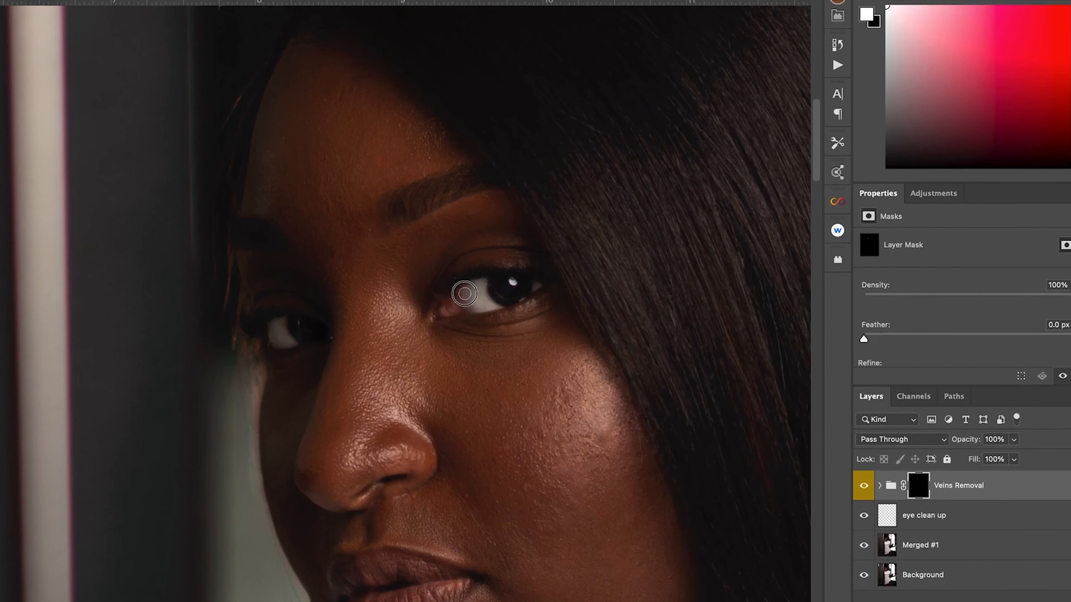
Set the Veins Removal group's opacity to 75% and delete the empty "eye clean up" layer.
{"action": "key", "text": "super+minus"}
{"action": "key", "text": "super+minus"}
{"action": "key", "text": "super+minus"}
{"action": "key", "text": "super+minus"}
{"action": "left_click", "coordinate": [960, 436]}
{"action": "type", "text": "75"}
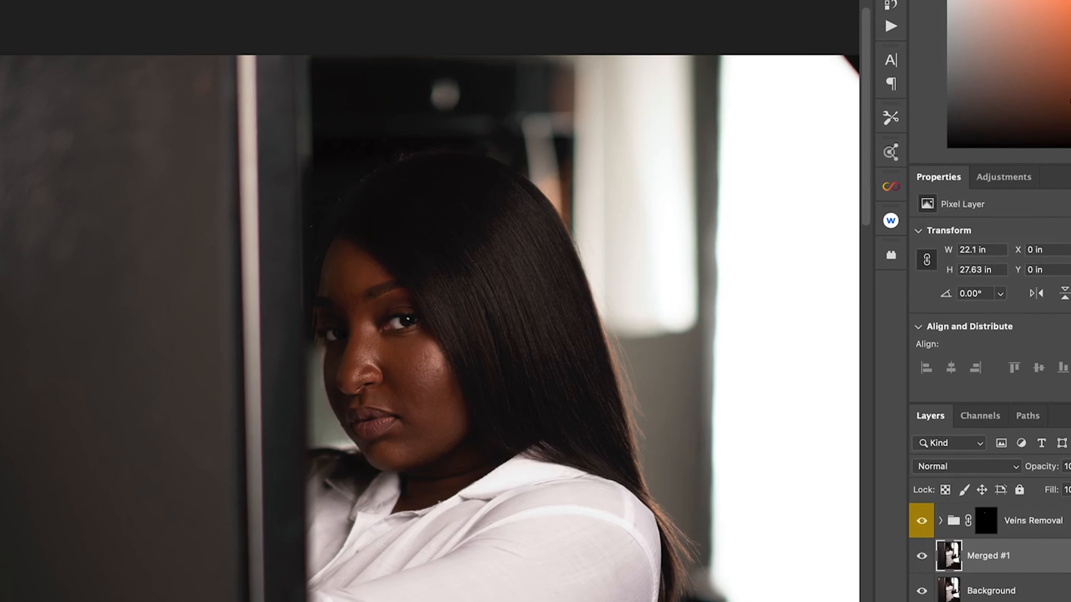
Add a Retouch Pro eye Reflections group above Merged #1, collapse it and remove its layer mask.
{"action": "key", "text": "super+minus"}
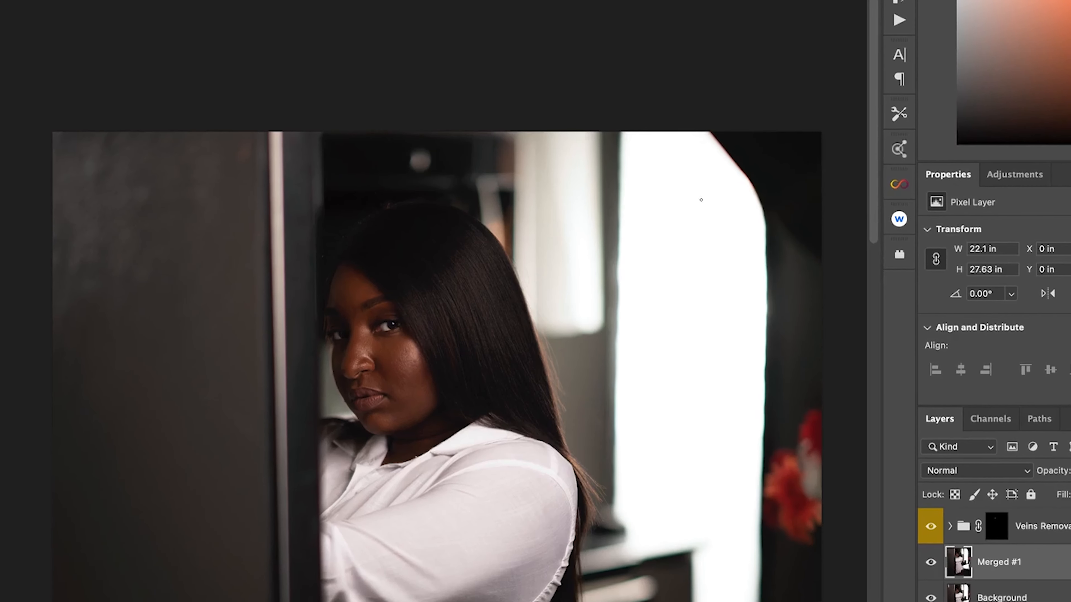
{"action": "key", "text": "super+plus"}
{"action": "key", "text": "super+minus"}
{"action": "left_click", "coordinate": [712, 186]}
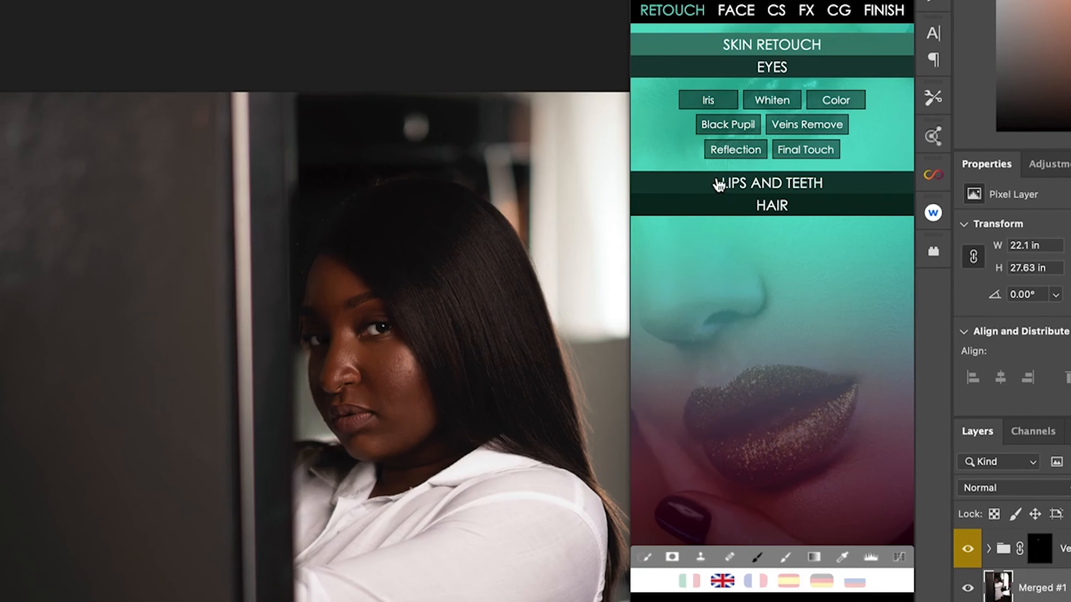
{"action": "left_click", "coordinate": [746, 145]}
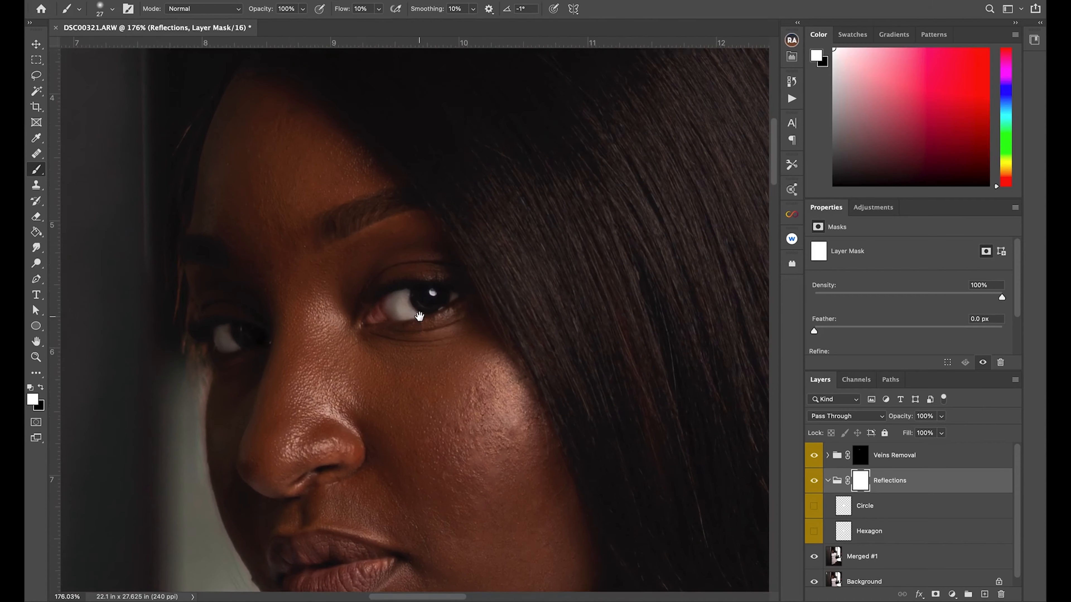
{"action": "left_click", "coordinate": [827, 481]}
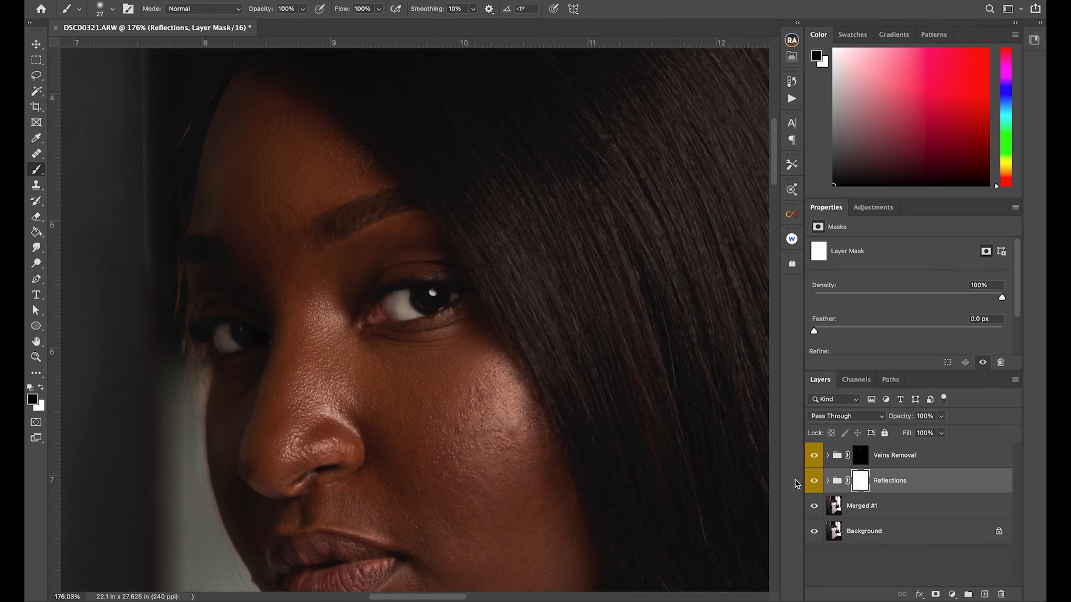
{"action": "key", "text": "super+minus"}
{"action": "key", "text": "BackSpace"}
Add a Curves adjustment above the Reflections group, bend the curve upward to brighten, and invert its mask to black.
{"action": "left_click", "coordinate": [951, 594]}
{"action": "left_click", "coordinate": [995, 393]}
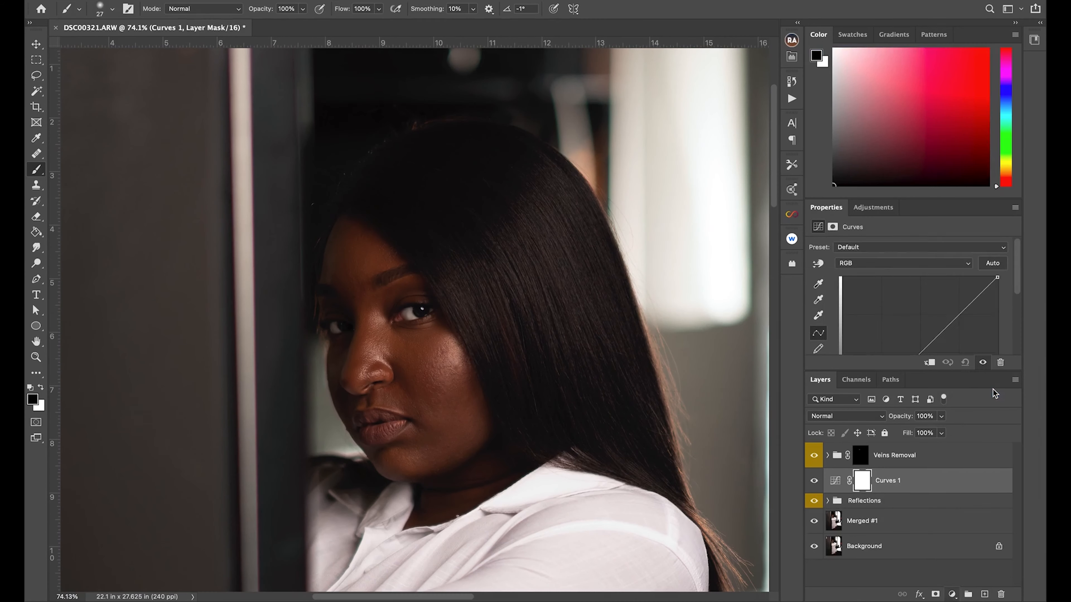
{"action": "key", "text": "super+plus"}
{"action": "scroll", "coordinate": [415, 308], "scroll_direction": "up", "scroll_amount": 3}
{"action": "left_click_drag", "start_coordinate": [957, 286], "coordinate": [928, 273]}
{"action": "key", "text": "super+i"}
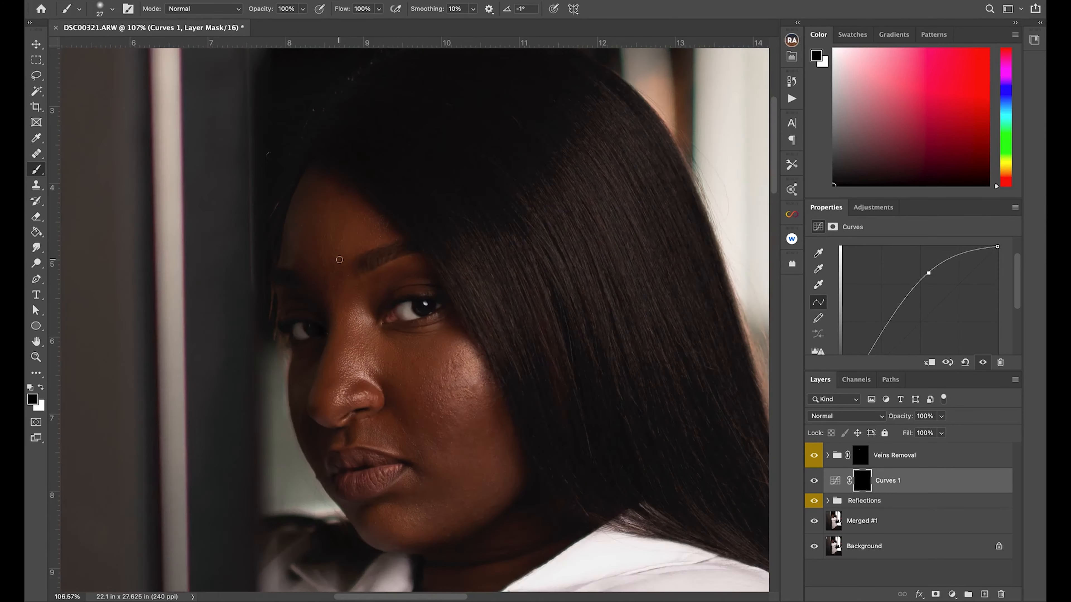
Brush white on the Curves 1 mask over the irises of both eyes and raise the curve a little more.
{"action": "scroll", "coordinate": [417, 317], "scroll_direction": "up", "scroll_amount": 5}
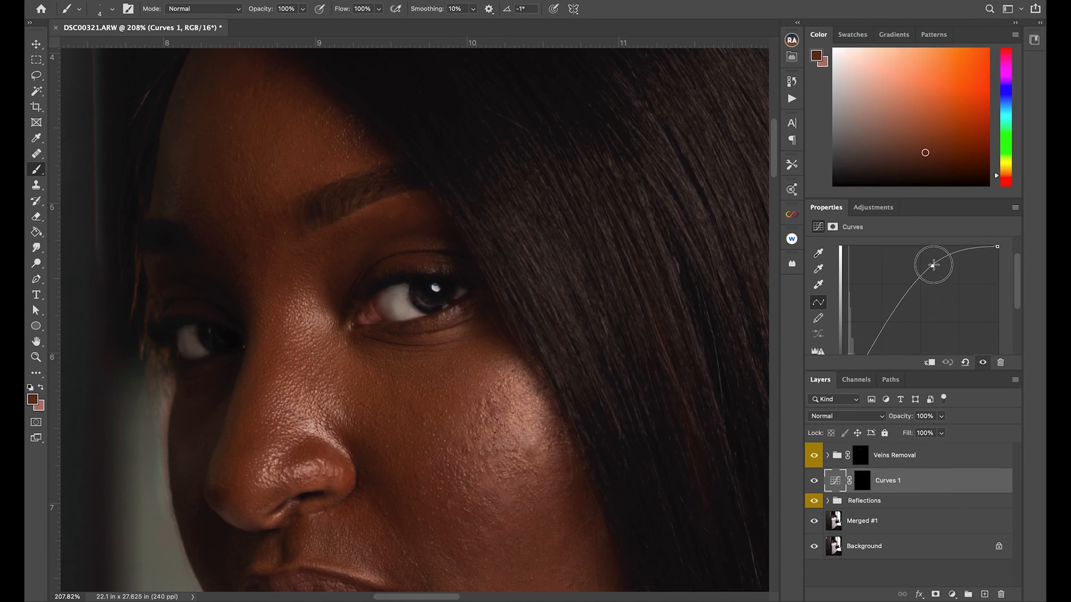
{"action": "key", "text": "super+0"}
{"action": "scroll", "coordinate": [427, 368], "scroll_direction": "up", "scroll_amount": 5}
{"action": "left_click", "coordinate": [862, 481]}
{"action": "key", "text": "d"}
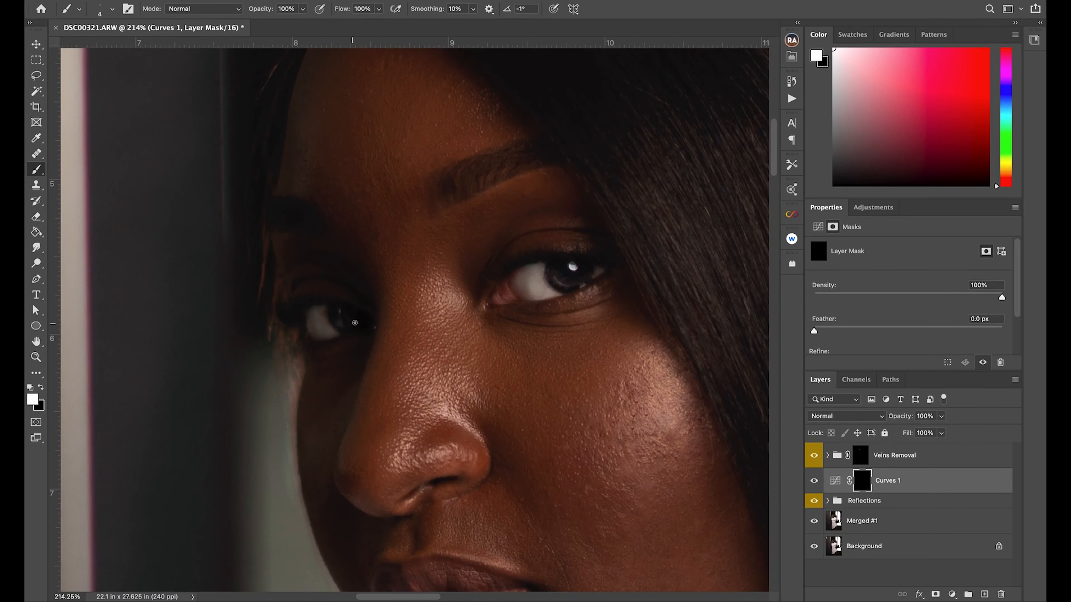
Lower the Curves 1 layer's opacity to about 76%.
{"action": "key", "text": "super+0"}
{"action": "left_click_drag", "start_coordinate": [906, 416], "coordinate": [896, 422]}
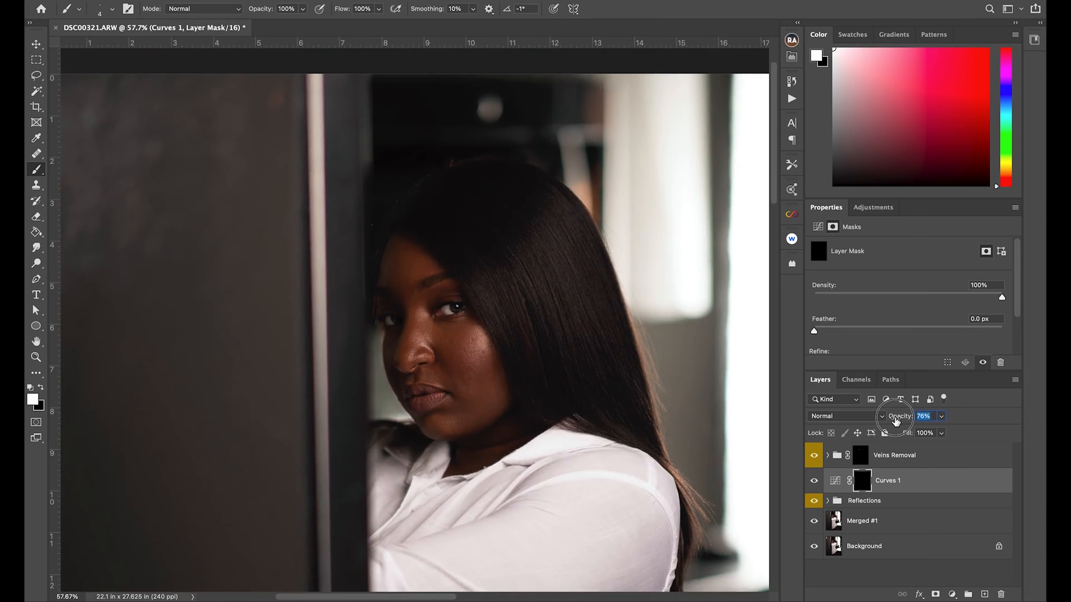
{"action": "key", "text": "super+0"}
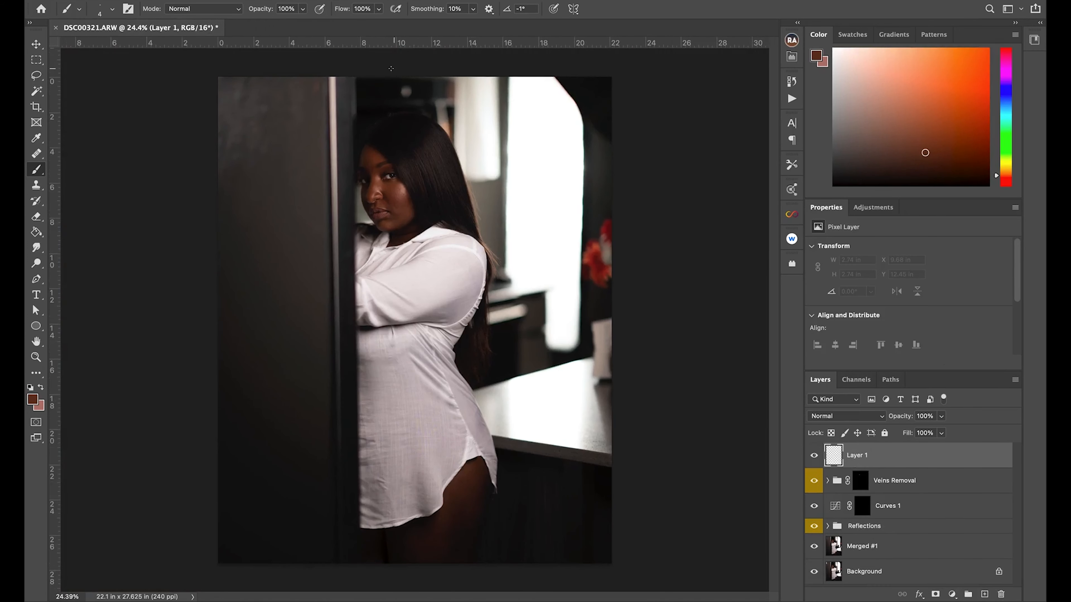
Heal the creases below the sleeve on the shirt's front on an empty top layer, with the Healing Brush sampling All Layers.
{"action": "key", "text": "j"}
{"action": "scroll", "coordinate": [417, 329], "scroll_direction": "up", "scroll_amount": 5}
{"action": "left_click", "coordinate": [504, 8]}
{"action": "left_click", "coordinate": [493, 39]}
{"action": "scroll", "coordinate": [390, 431], "scroll_direction": "up", "scroll_amount": 3}
{"action": "mouse_move", "coordinate": [390, 430]}
{"action": "left_mouse_down"}
{"action": "mouse_move", "coordinate": [406, 296]}
{"action": "mouse_move", "coordinate": [421, 353]}
{"action": "left_mouse_up"}
{"action": "left_click_drag", "start_coordinate": [403, 321], "coordinate": [398, 327]}
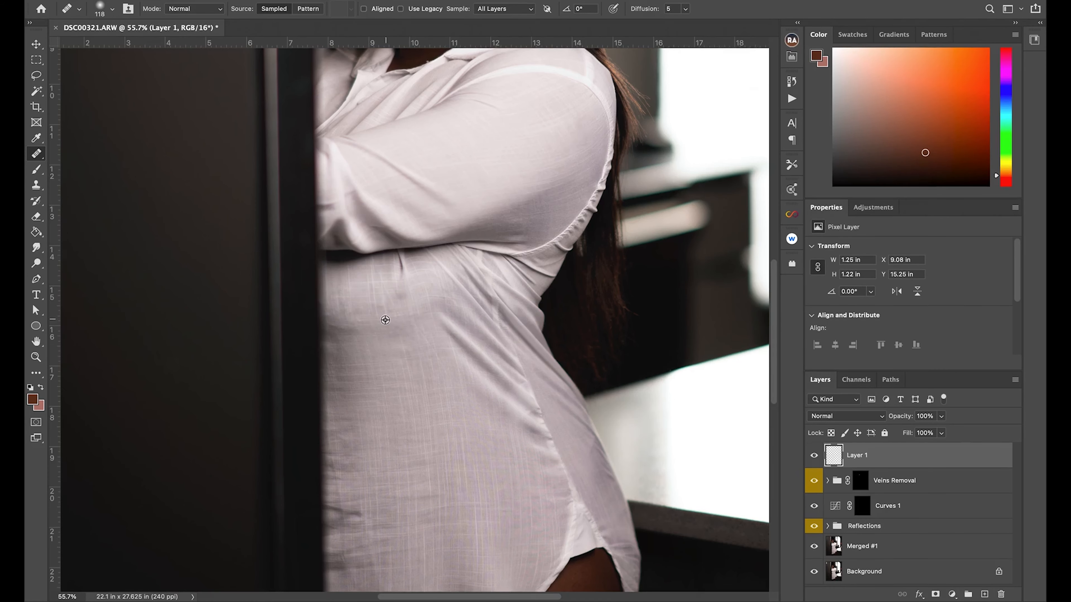
Heal the remaining creases on the shirt's lower front and sleeve, and name the layer "shirt clean up #2".
{"action": "scroll", "coordinate": [393, 325], "scroll_direction": "down", "scroll_amount": 5}
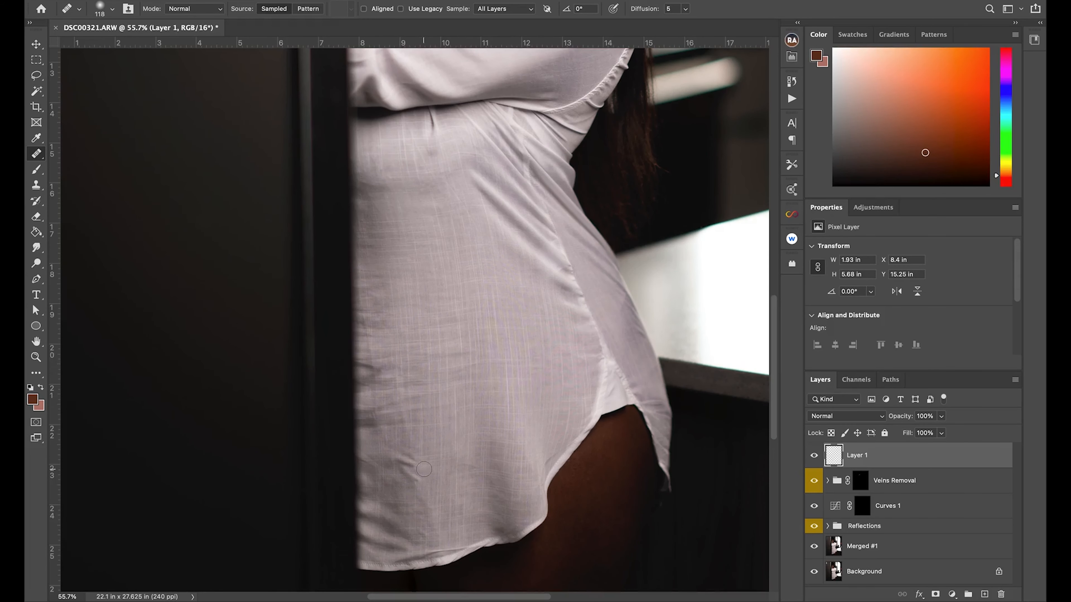
{"action": "scroll", "coordinate": [430, 438], "scroll_direction": "up", "scroll_amount": 3}
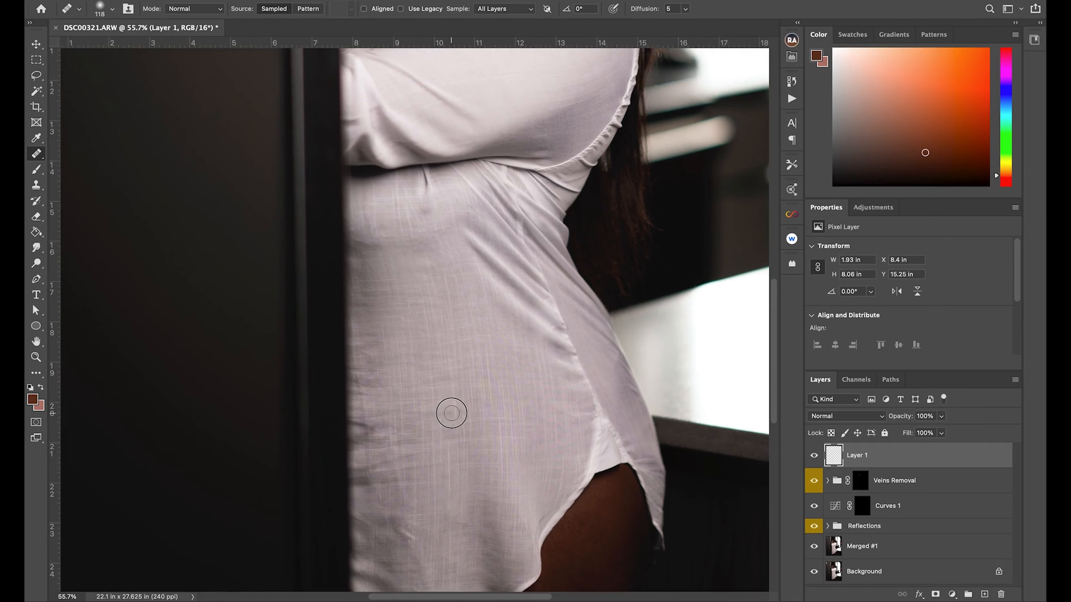
{"action": "left_click", "coordinate": [463, 411]}
{"action": "left_click_drag", "start_coordinate": [477, 97], "coordinate": [499, 394]}
{"action": "scroll", "coordinate": [499, 394], "scroll_direction": "down", "scroll_amount": 5}
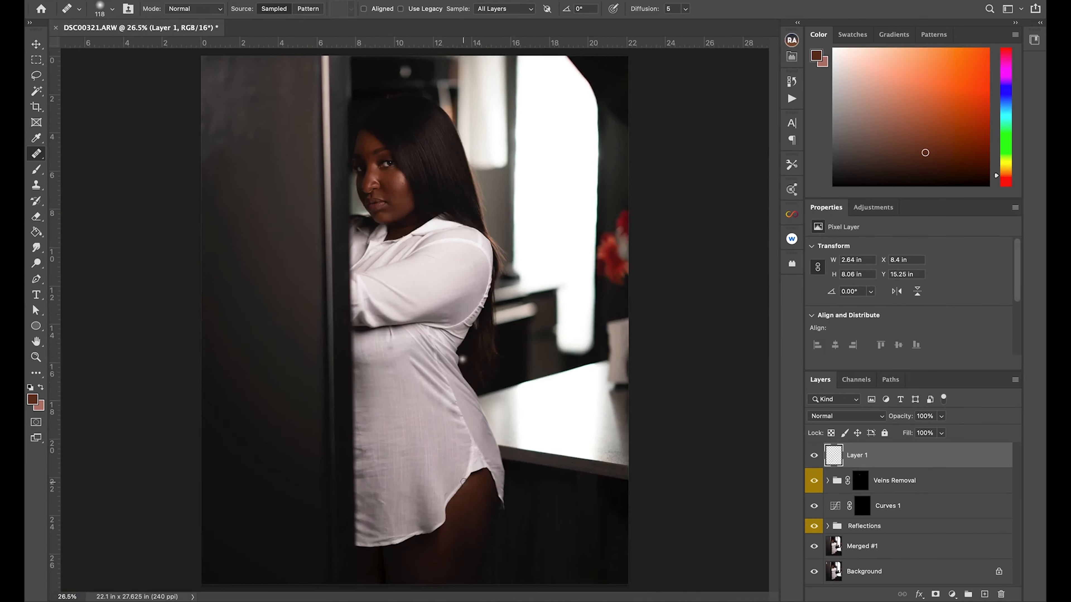
{"action": "scroll", "coordinate": [411, 307], "scroll_direction": "up", "scroll_amount": 4}
{"action": "scroll", "coordinate": [369, 370], "scroll_direction": "up", "scroll_amount": 4}
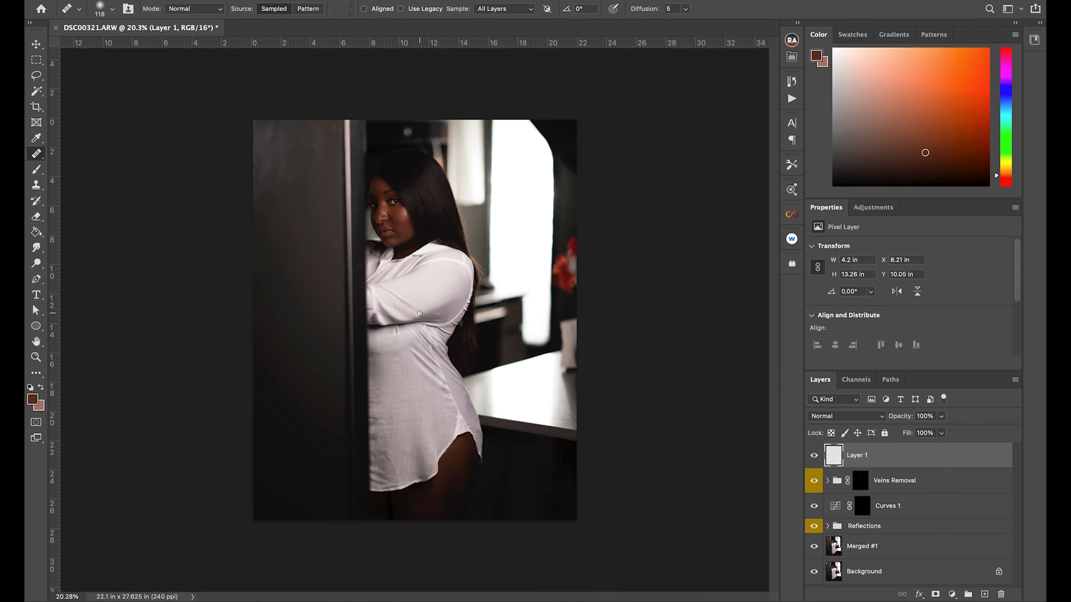
{"action": "type", "text": "shirt clean up #2"}
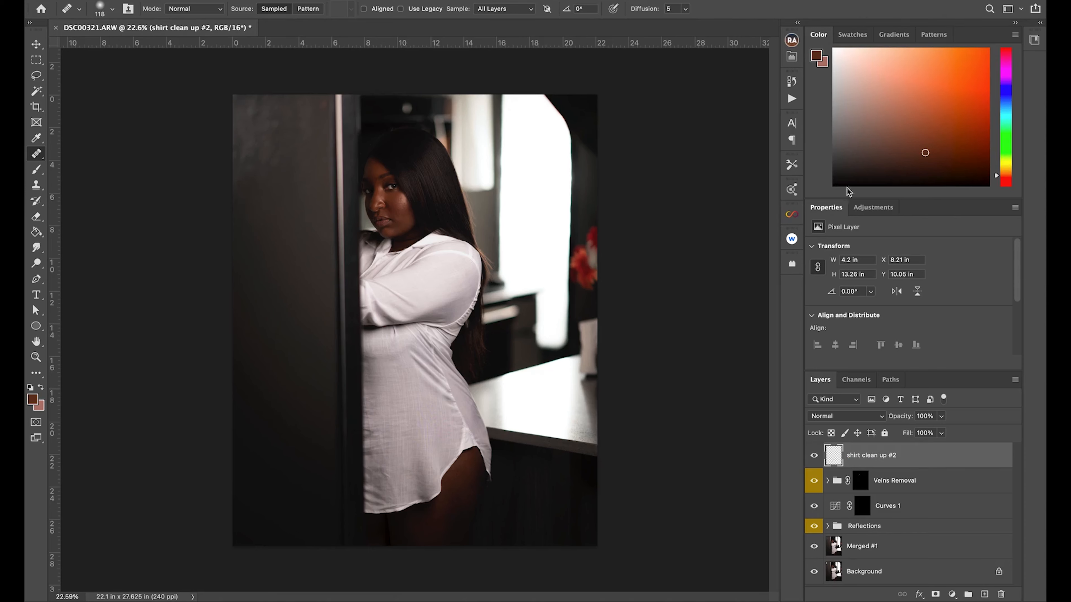
Add a Retouch Pro Hair Dodge and Burn group above the shirt layer and expand it.
{"action": "left_click", "coordinate": [791, 40]}
{"action": "left_click", "coordinate": [738, 35]}
{"action": "left_click", "coordinate": [687, 173]}
{"action": "left_click", "coordinate": [666, 211]}
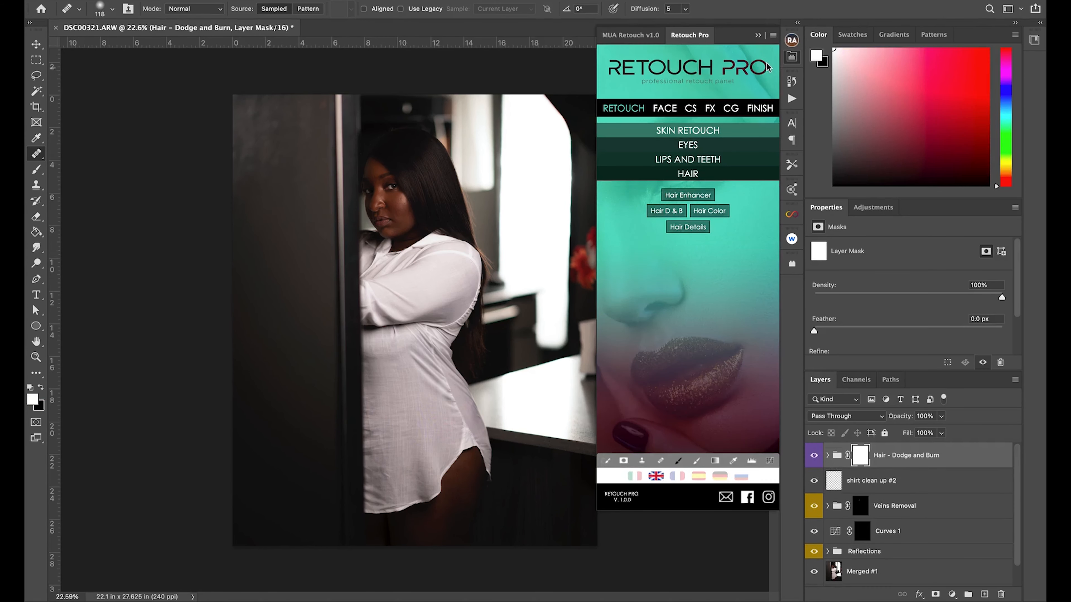
{"action": "left_click", "coordinate": [758, 35]}
{"action": "left_click", "coordinate": [827, 455]}
Brush the hair group's Dodge mask over the hair's highlights with a large soft brush at 1% flow.
{"action": "left_click", "coordinate": [872, 481]}
{"action": "scroll", "coordinate": [430, 172], "scroll_direction": "up", "scroll_amount": 4}
{"action": "scroll", "coordinate": [432, 263], "scroll_direction": "up", "scroll_amount": 4}
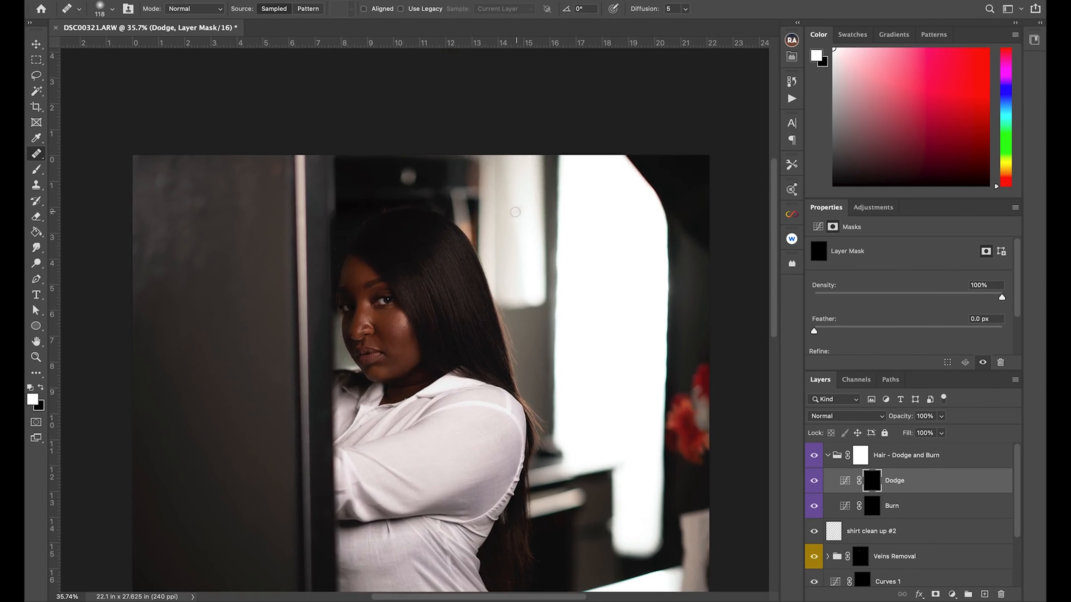
{"action": "key", "text": "b"}
{"action": "left_click", "coordinate": [435, 292], "text": "ctrl+alt"}
{"action": "left_click_drag", "start_coordinate": [428, 289], "coordinate": [450, 279]}
{"action": "left_click_drag", "start_coordinate": [452, 283], "coordinate": [439, 285]}
{"action": "left_click", "coordinate": [470, 281]}
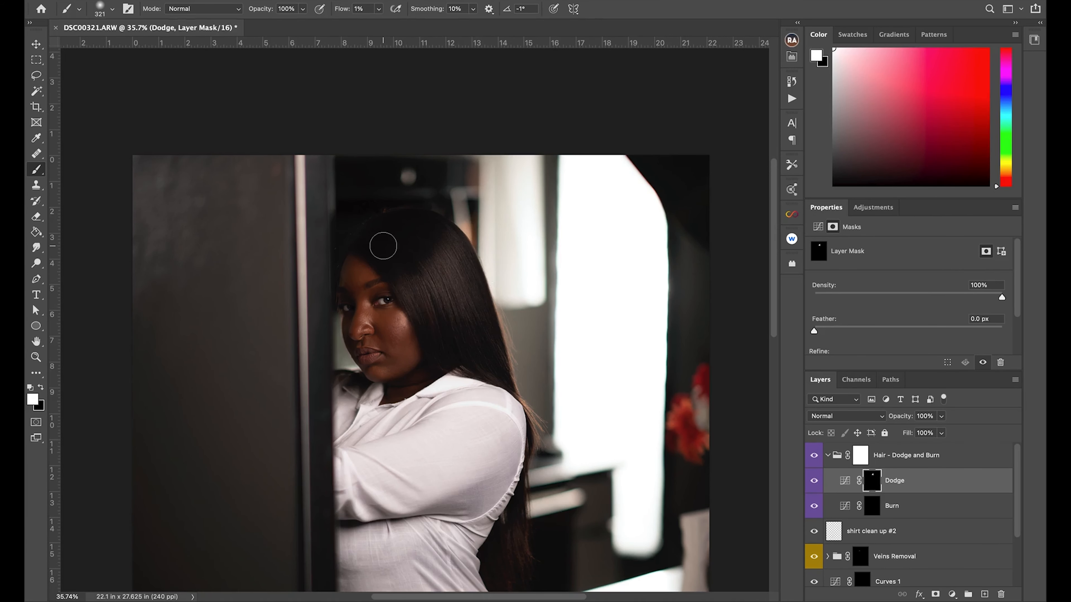
Brush the hair group's Burn mask over the crown of the hair at 3% flow and color the group green.
{"action": "key", "text": "alt+bracketleft"}
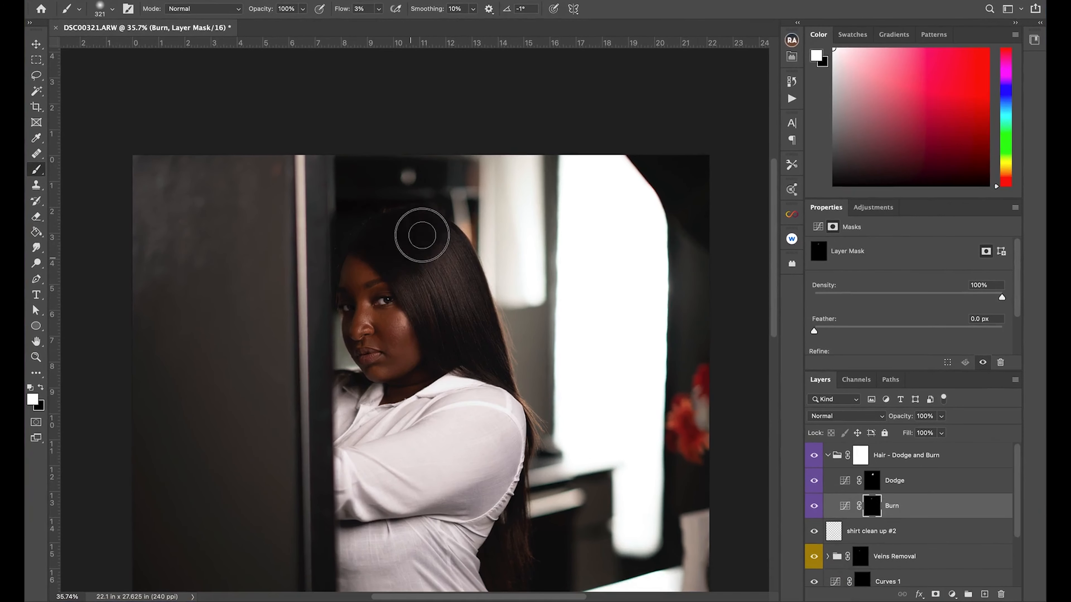
{"action": "key", "text": "alt+bracketright"}
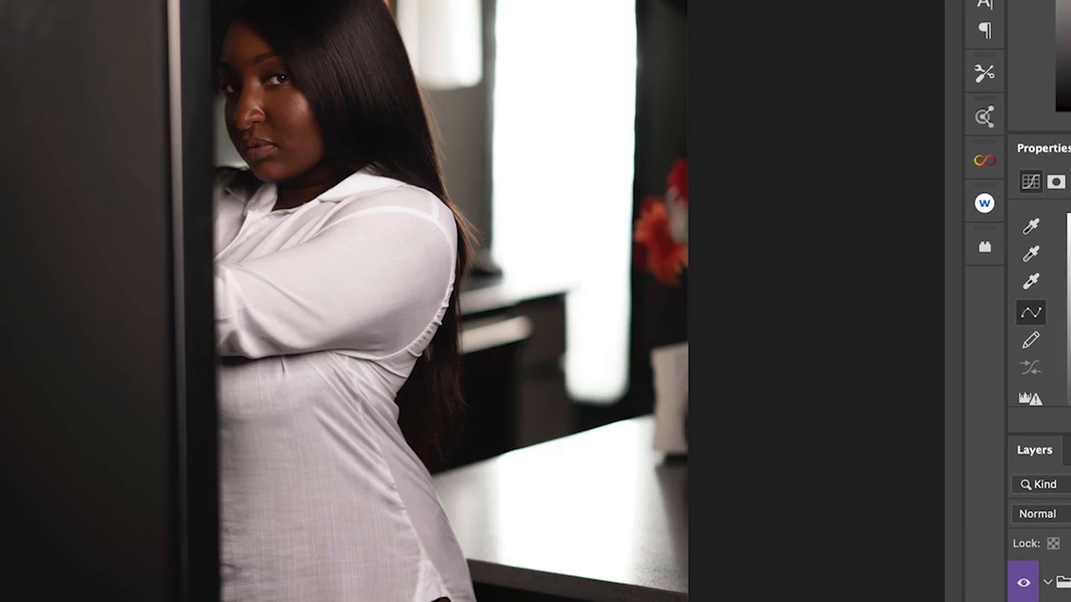
{"action": "left_click", "coordinate": [1040, 578]}
{"action": "left_click", "coordinate": [949, 26]}
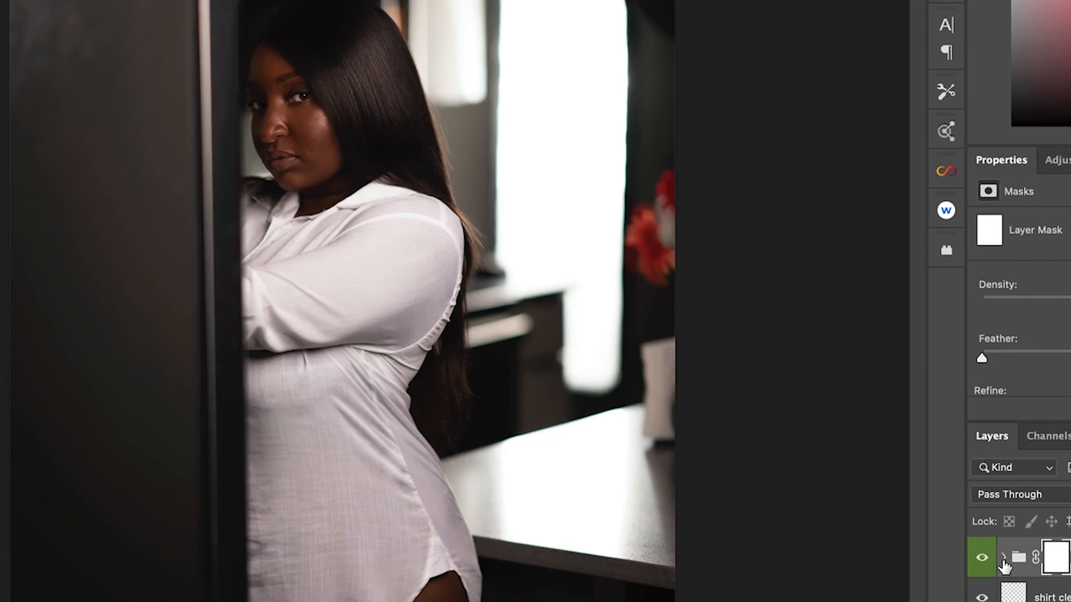
Add a Global Dodge & Burn group above the hair group and brush its Dodge mask over the face's highlights.
{"action": "left_click", "coordinate": [1004, 557]}
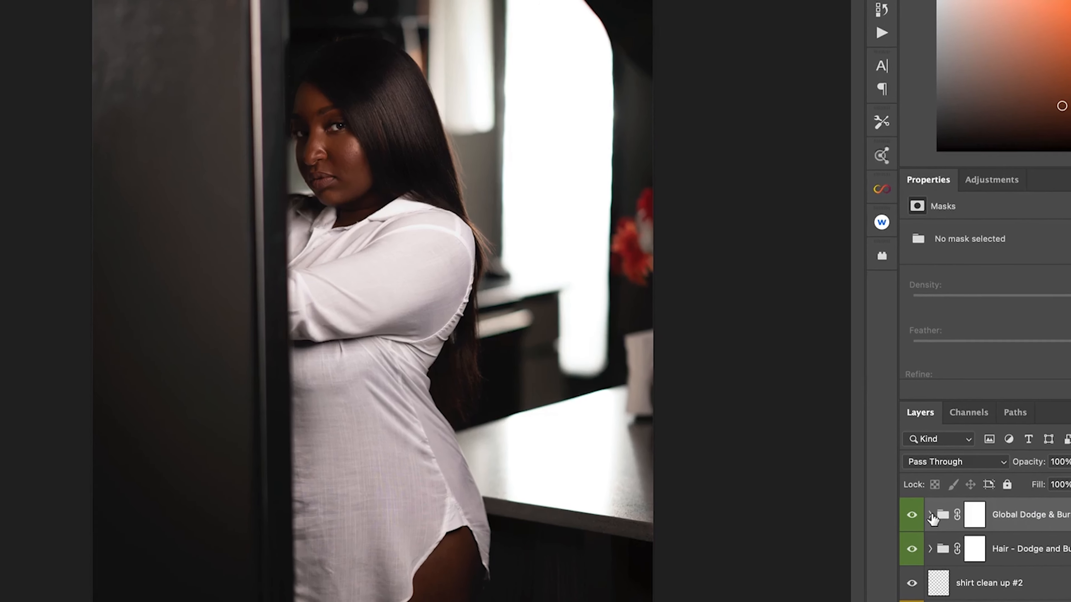
{"action": "left_click", "coordinate": [1029, 572]}
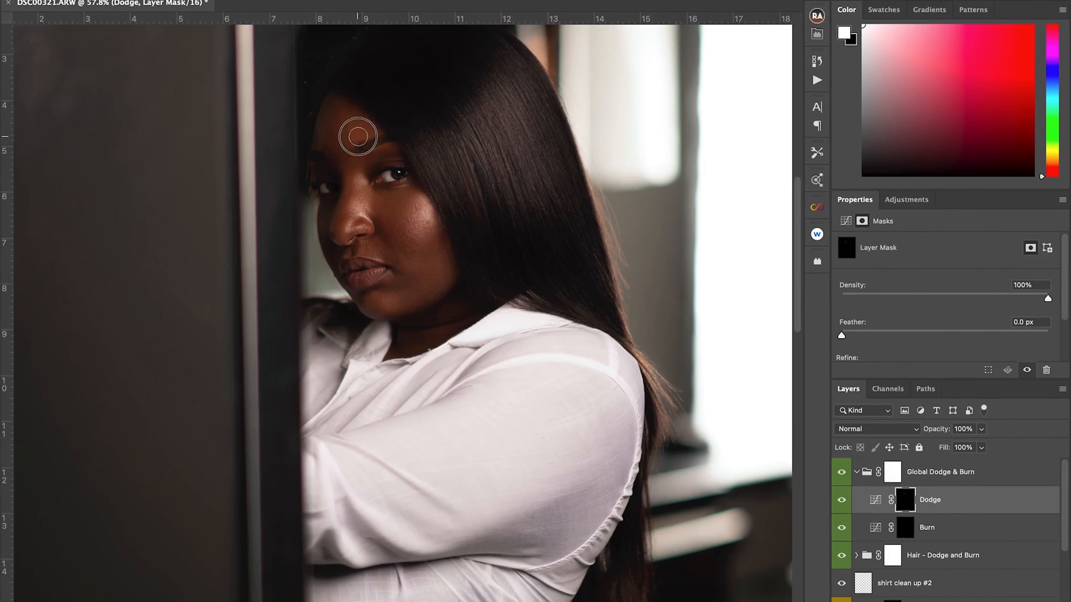
Brush the Global Dodge & Burn group's Burn mask over the face's shadow areas with a smaller brush at 2% flow.
{"action": "left_click", "coordinate": [898, 523]}
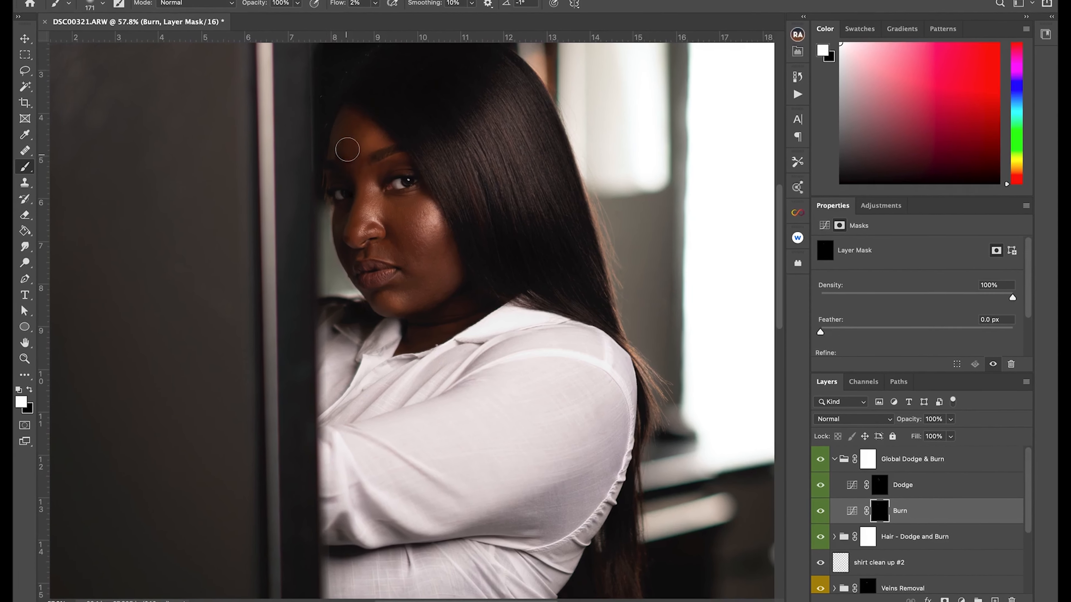
{"action": "key", "text": "super+plus"}
{"action": "key", "text": "super+plus"}
{"action": "scroll", "coordinate": [414, 307], "scroll_direction": "down", "scroll_amount": 2}
{"action": "left_click_drag", "start_coordinate": [414, 306], "coordinate": [436, 317]}
{"action": "left_click_drag", "start_coordinate": [393, 232], "coordinate": [371, 232]}
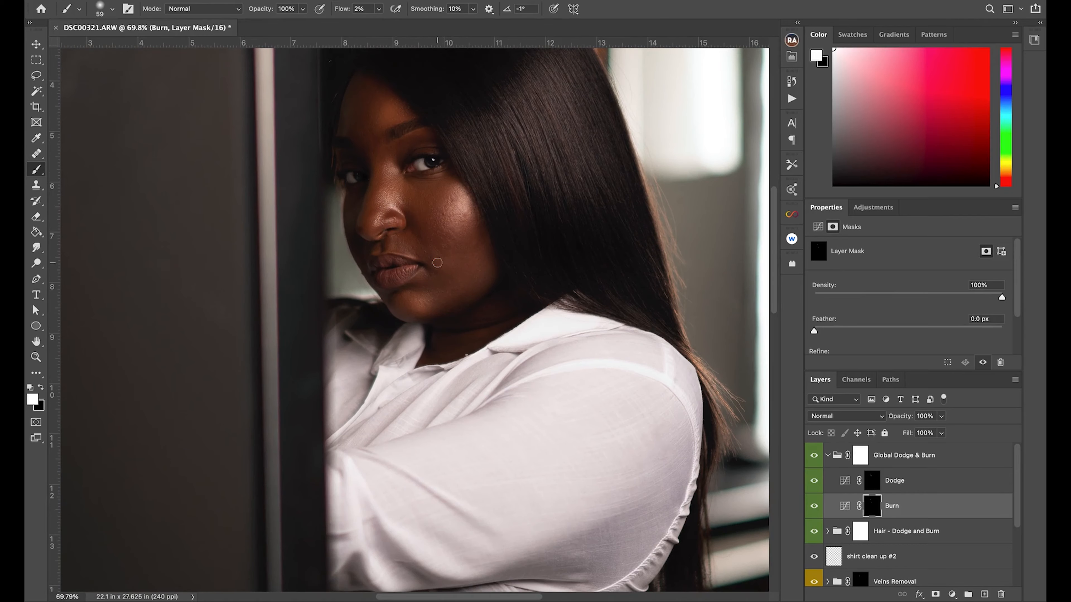
Brush the global Dodge and Burn masks over the shirt and leg with a larger brush at 2% flow.
{"action": "scroll", "coordinate": [425, 185], "scroll_direction": "down", "scroll_amount": 5}
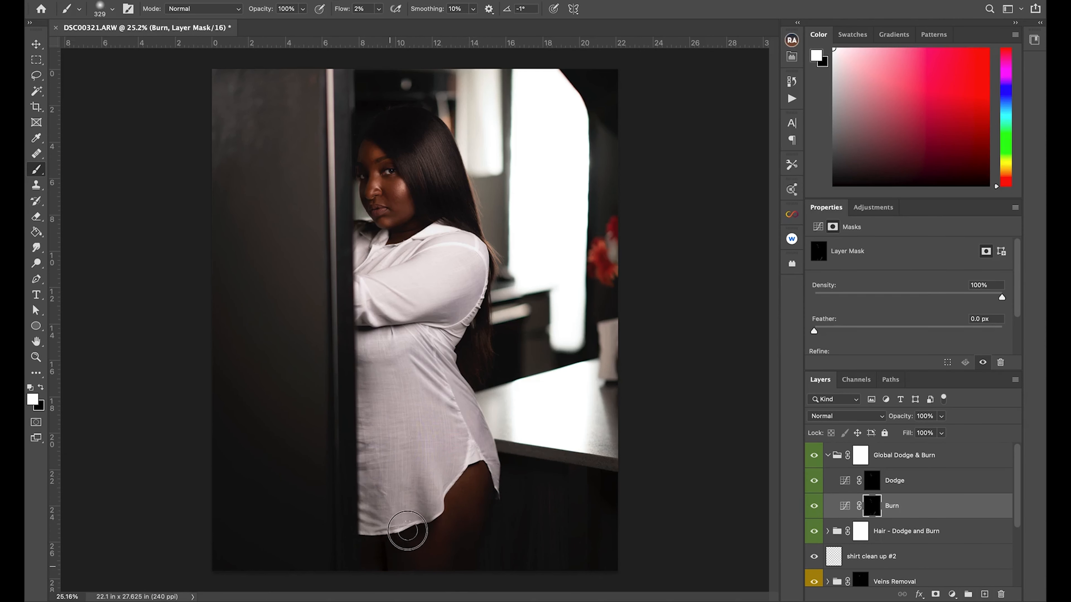
{"action": "key", "text": "alt+bracketright"}
{"action": "left_click", "coordinate": [879, 506]}
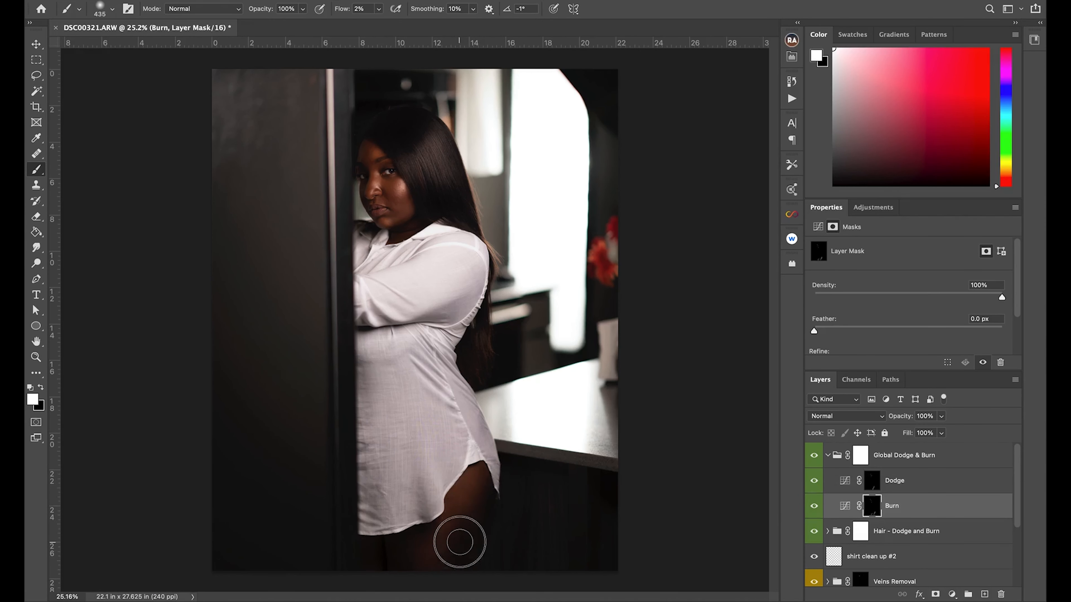
Brush black on the global Burn mask over the cheek to soften the burning there.
{"action": "key", "text": "x"}
{"action": "scroll", "coordinate": [392, 110], "scroll_direction": "up", "scroll_amount": 5}
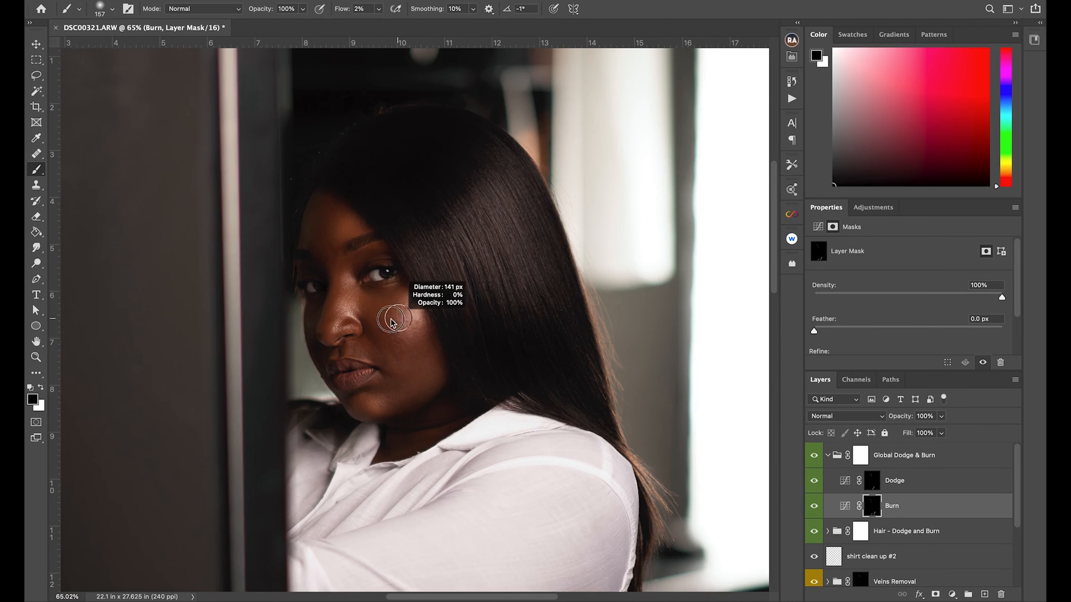
{"action": "scroll", "coordinate": [368, 299], "scroll_direction": "down", "scroll_amount": 5}
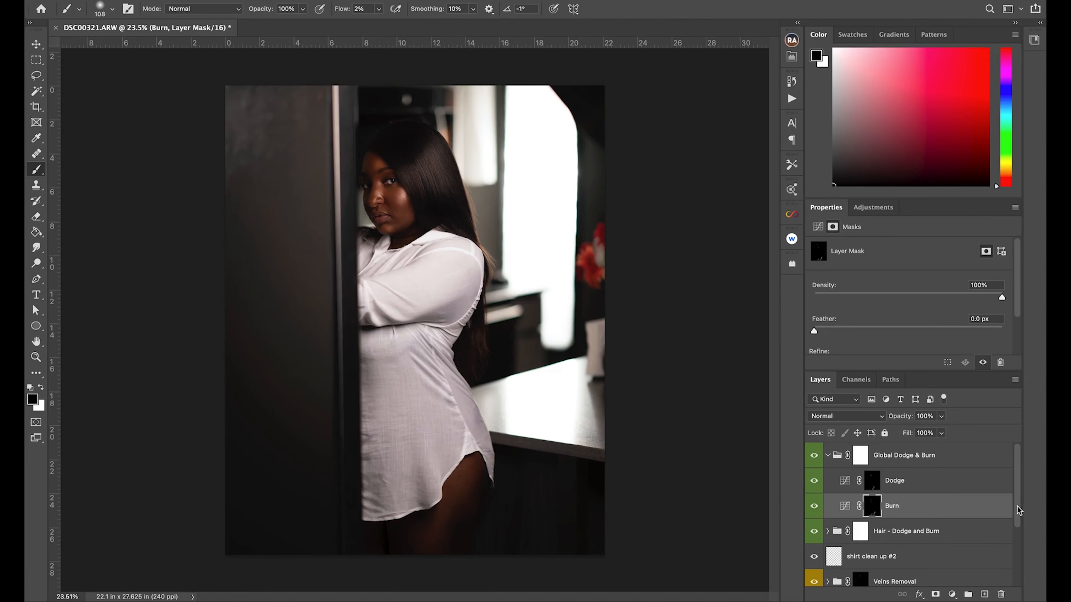
Toggle the Global Dodge & Burn group's visibility to compare the effect, and add a vector mask to the group.
{"action": "left_click", "coordinate": [865, 464]}
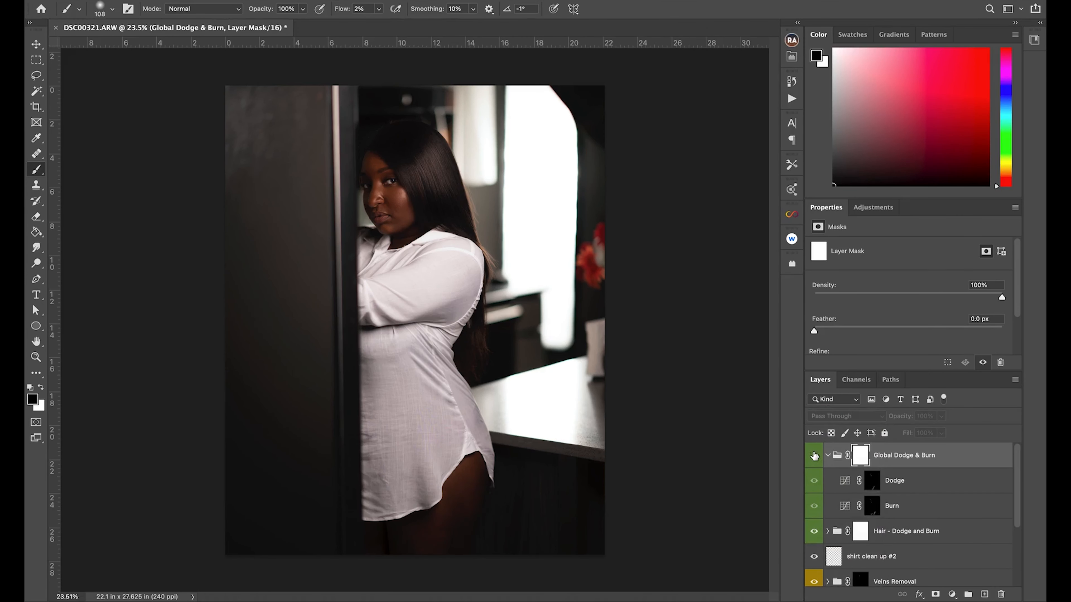
{"action": "scroll", "coordinate": [686, 471], "scroll_direction": "down", "scroll_amount": 1}
{"action": "left_click", "coordinate": [889, 455]}
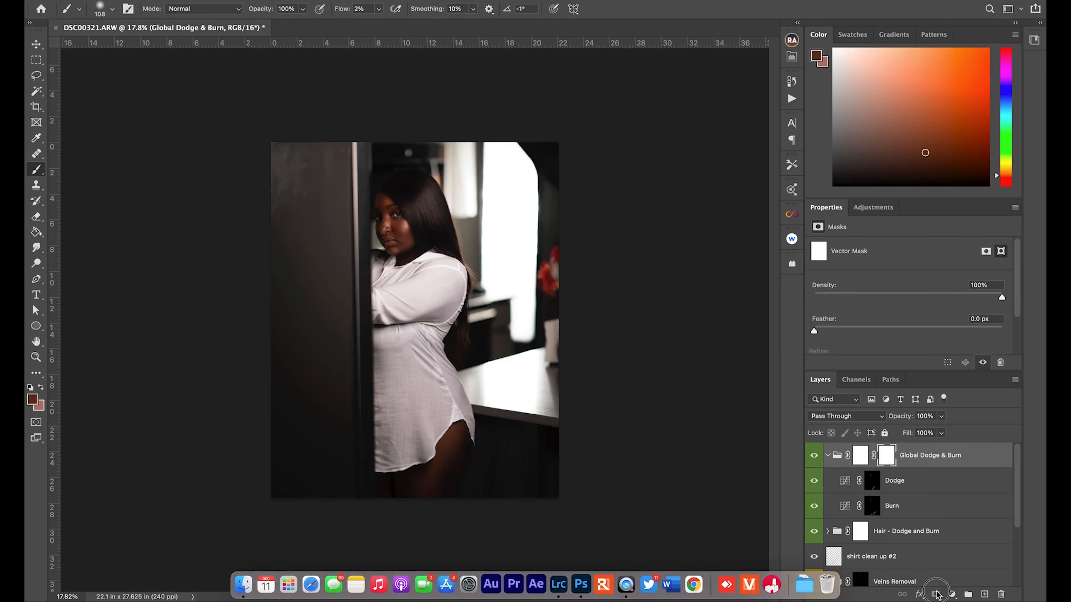
Run the "Blk & White with soft light" action, place its layer above the Global Dodge & Burn group and set its opacity to 32%.
{"action": "left_click", "coordinate": [952, 595]}
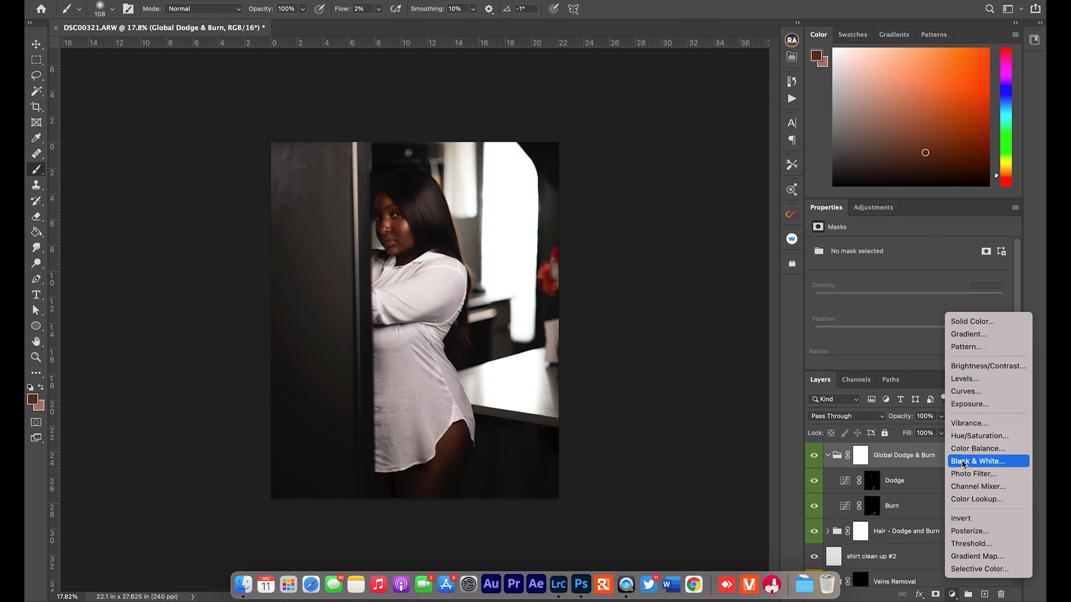
{"action": "key", "text": "Escape"}
{"action": "left_click", "coordinate": [792, 98]}
{"action": "left_click", "coordinate": [705, 222]}
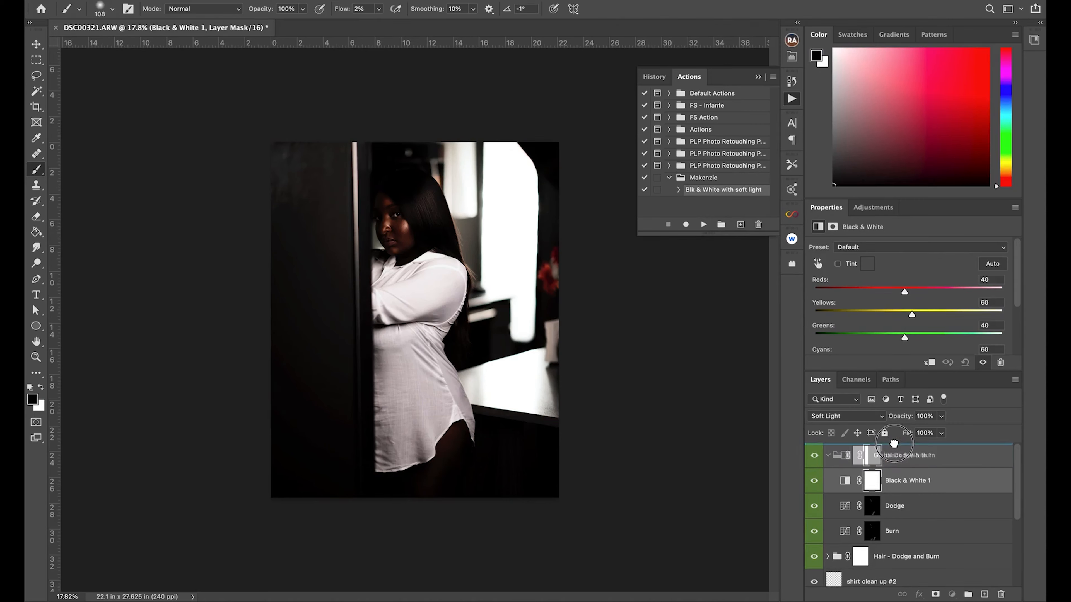
{"action": "left_click", "coordinate": [941, 416]}
{"action": "left_click_drag", "start_coordinate": [938, 431], "coordinate": [898, 442]}
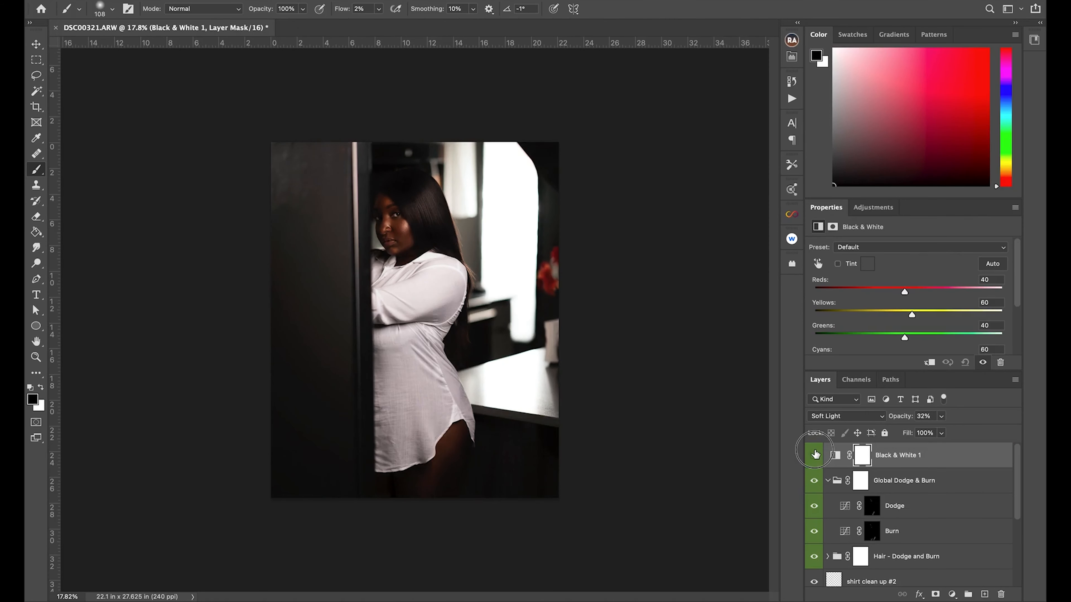
Toggle the Black & White 1 layer's visibility to compare its effect on the full image and on the face.
{"action": "scroll", "coordinate": [462, 298], "scroll_direction": "up", "scroll_amount": 3}
{"action": "scroll", "coordinate": [462, 299], "scroll_direction": "down", "scroll_amount": 3}
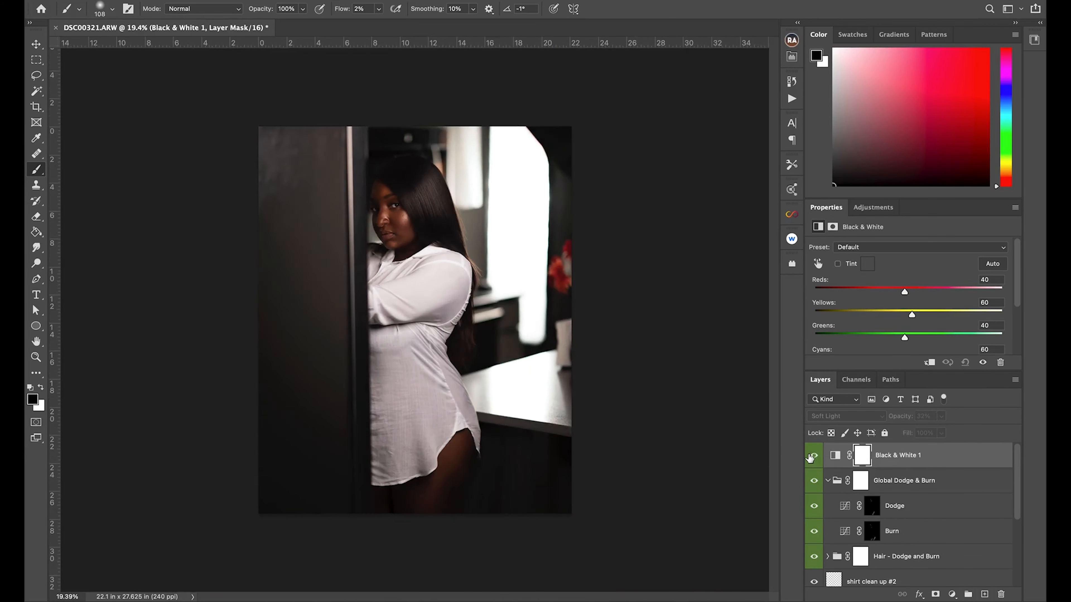
{"action": "left_click", "coordinate": [952, 594]}
{"action": "left_click", "coordinate": [769, 403]}
{"action": "scroll", "coordinate": [473, 352], "scroll_direction": "up", "scroll_amount": 6}
{"action": "left_click", "coordinate": [814, 455]}
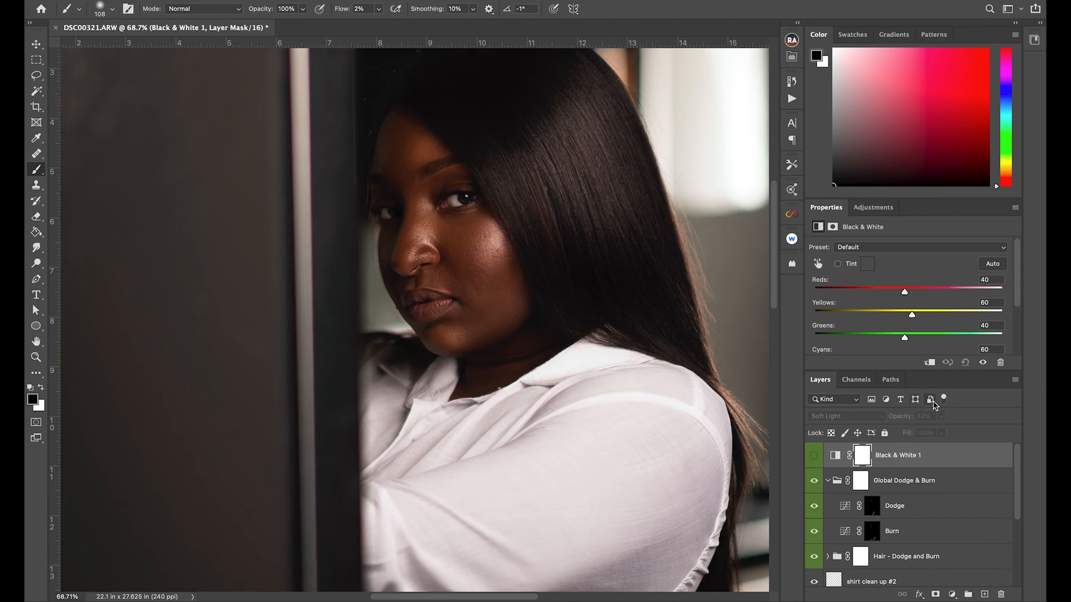
{"action": "left_click", "coordinate": [792, 57]}
{"action": "left_click", "coordinate": [713, 237]}
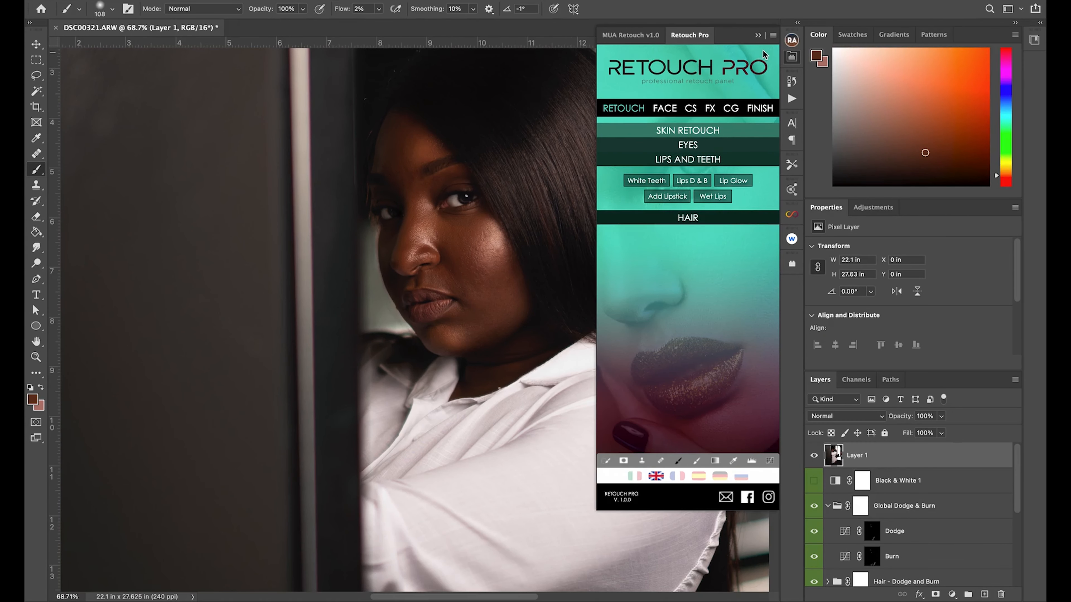
{"action": "left_click", "coordinate": [792, 57]}
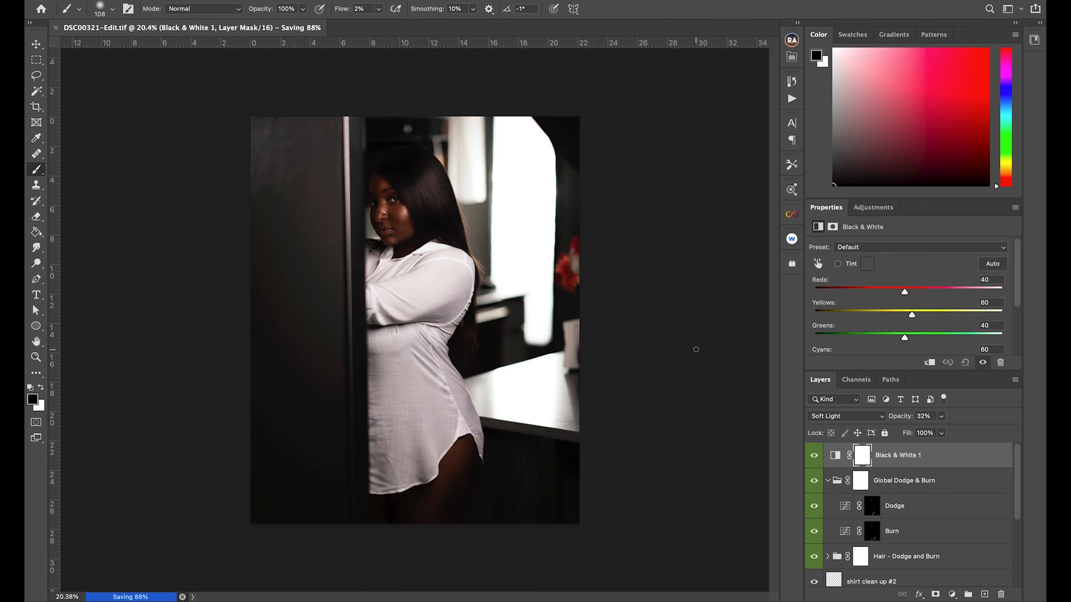
Switch to Lightroom Classic, select DSC00321-Edit.tif and raise the black point of its tone curve.
{"action": "left_click", "coordinate": [555, 584]}
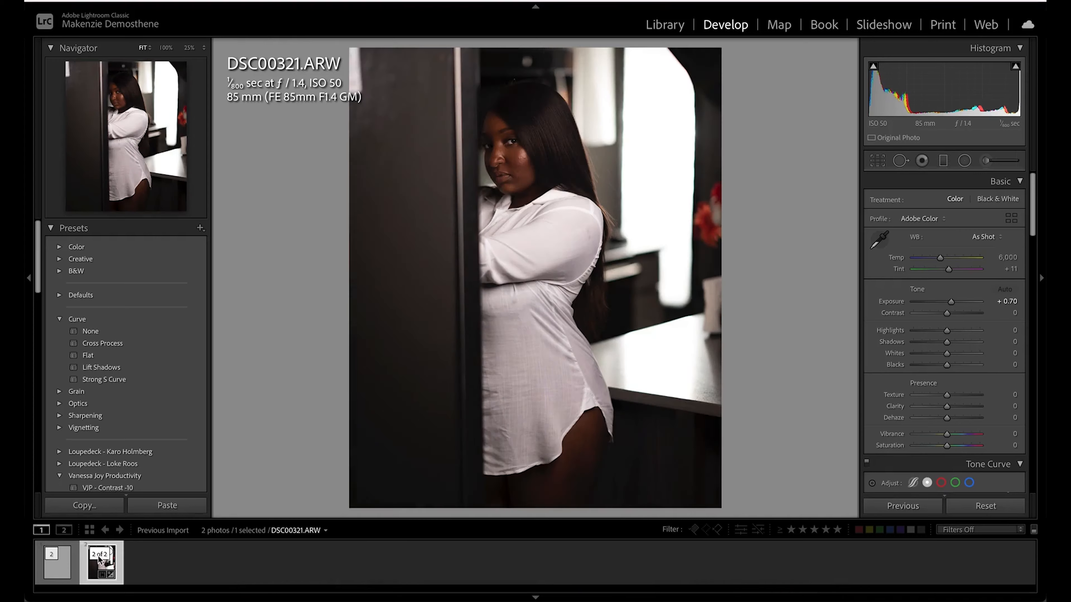
{"action": "scroll", "coordinate": [906, 380], "scroll_direction": "down", "scroll_amount": 5}
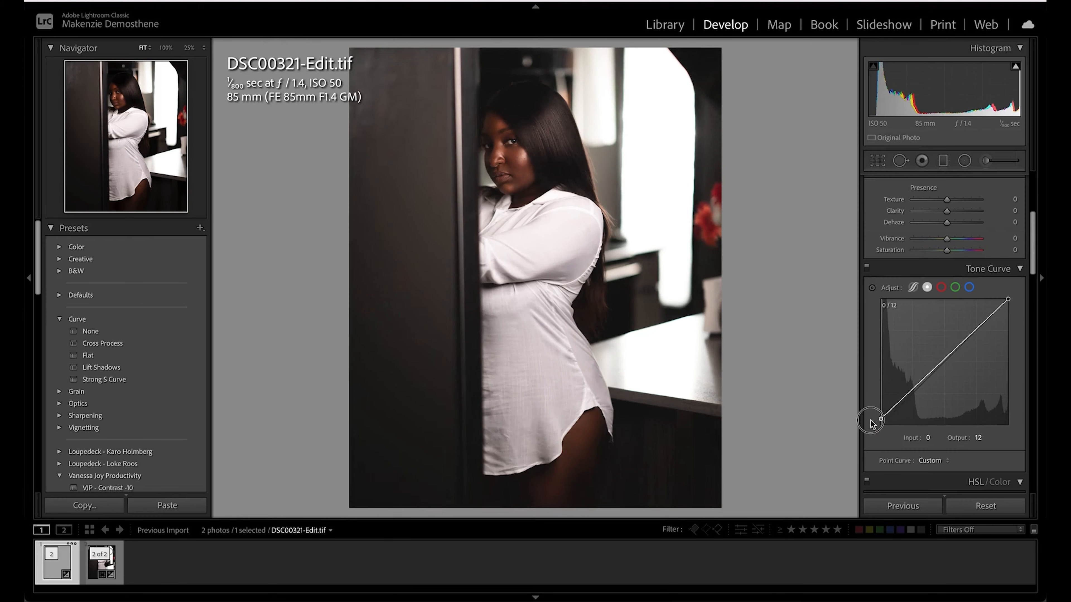